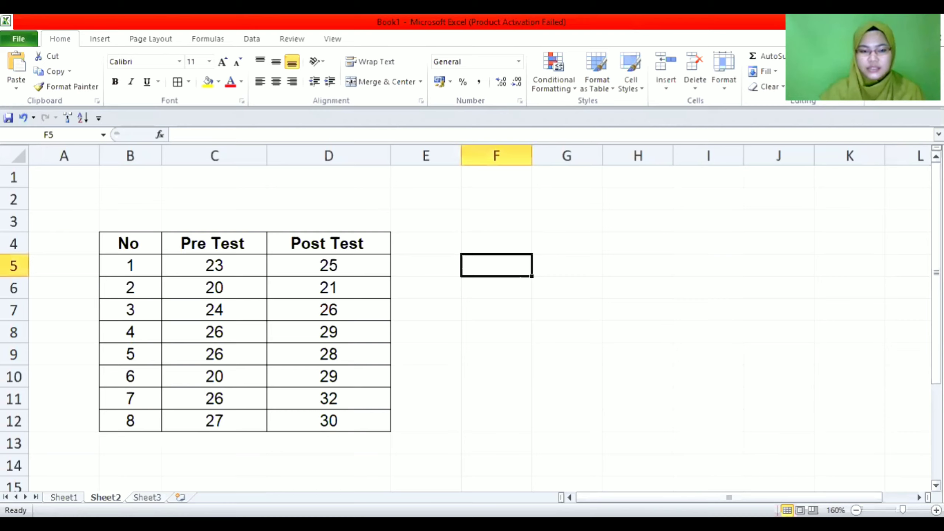
Step: Label the two rows below the table by entering rata2 in B13 and S in B14
scroll(243, 387, "down", 1)
left_click(235, 394)
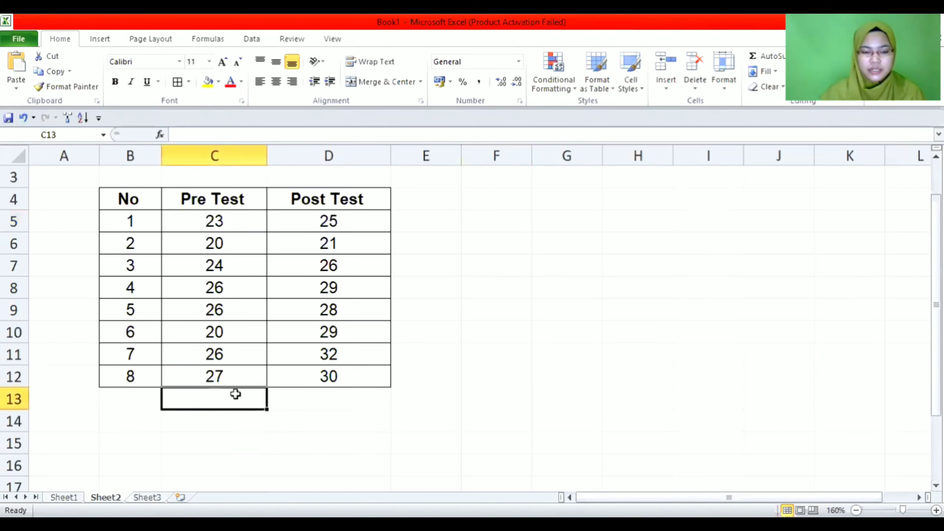
left_click(137, 399)
type("ra")
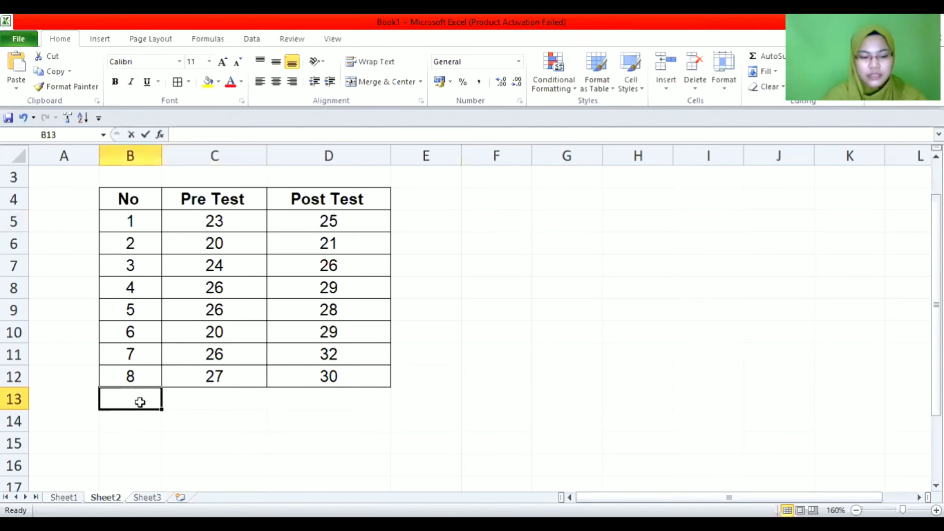
type("ta2")
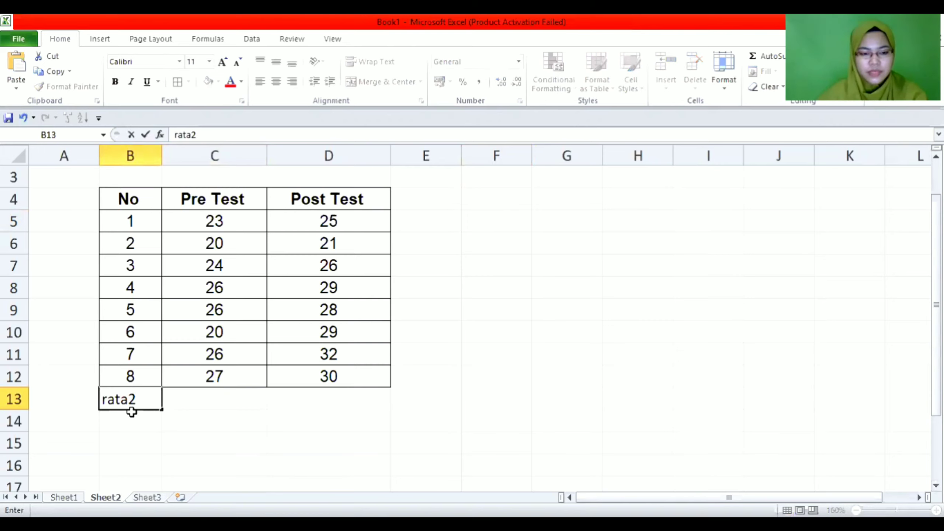
key("Return")
type("S")
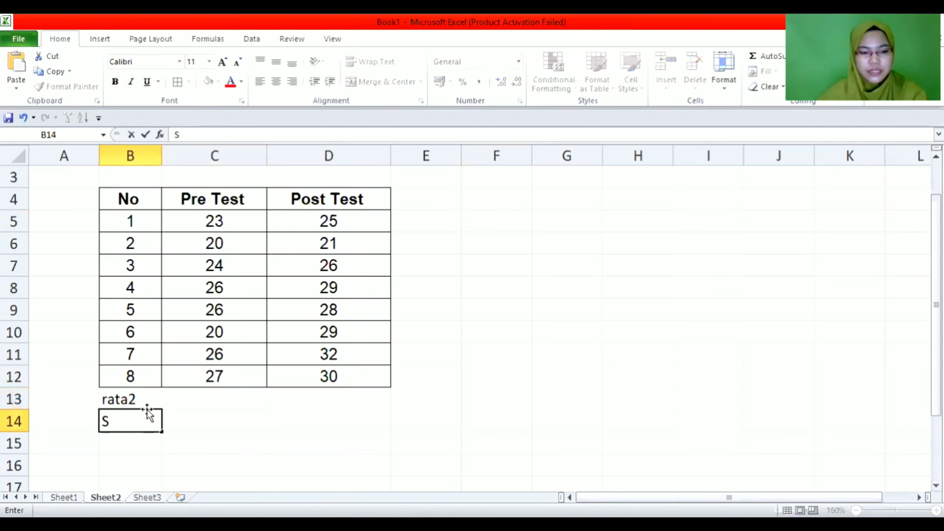
Step: Calculate the mean of the Pre Test scores in C13 with =AVERAGE(C5:C12)
left_click(184, 405)
type("=A")
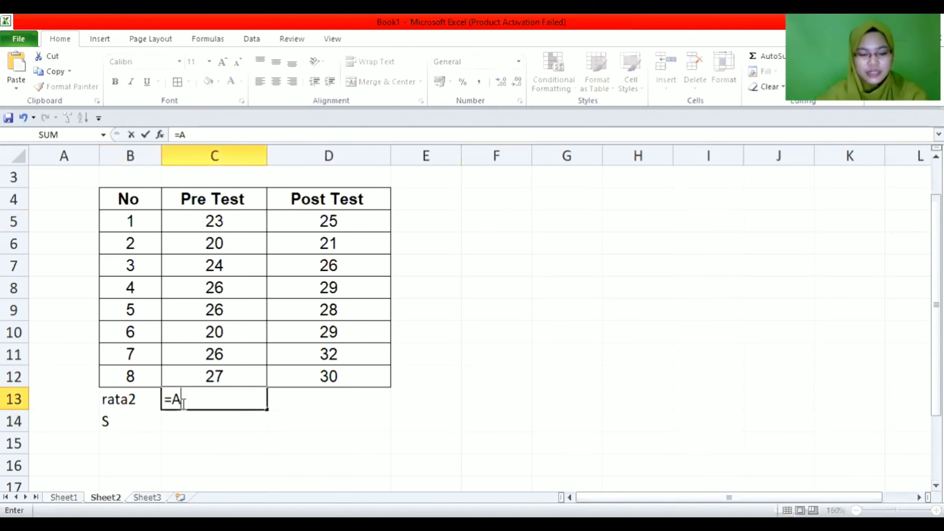
type("VERAGE")
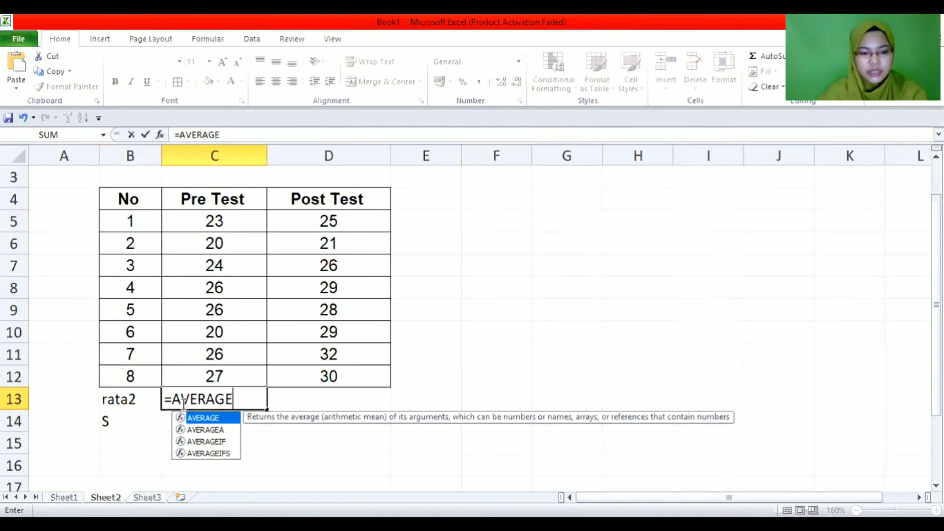
type("(")
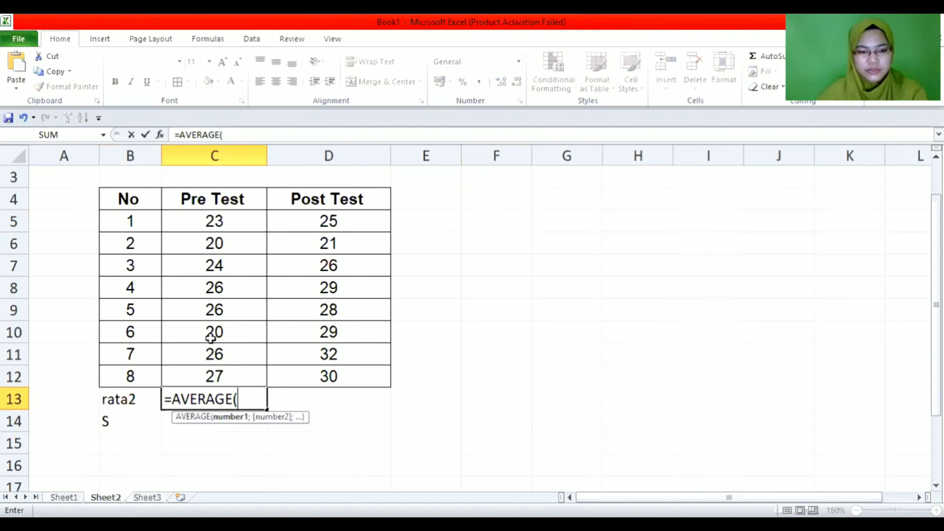
left_click(222, 221)
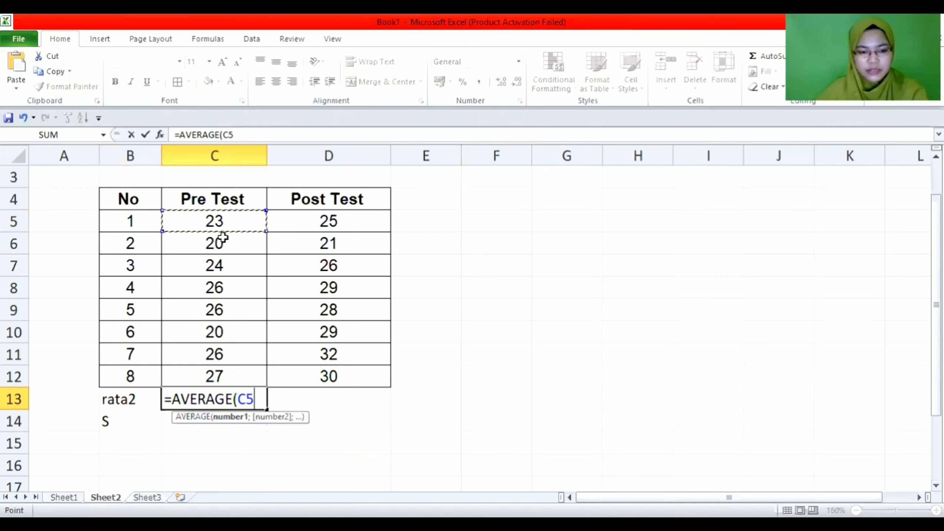
left_click_drag(224, 238, 232, 372)
key("Return")
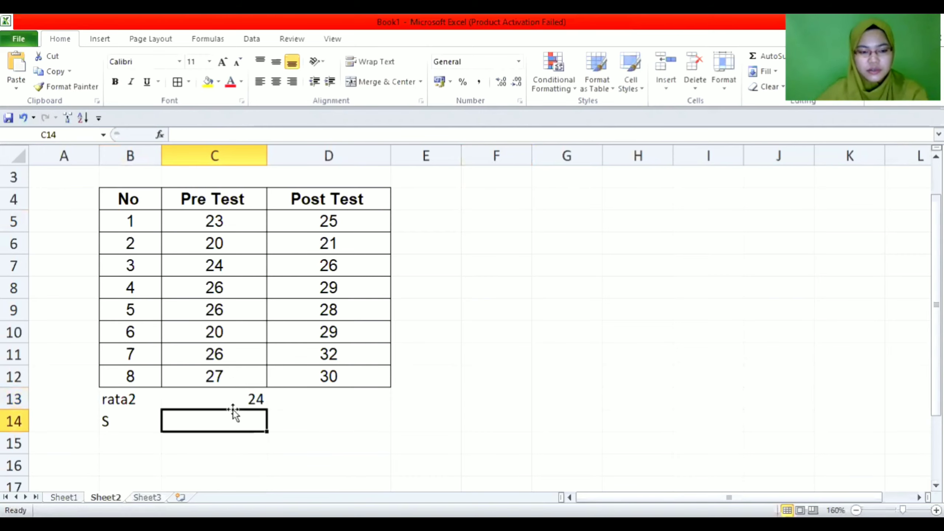
Step: Calculate the standard deviation of the Pre Test scores in C14 with =STDEV(C5:C12)
type("=")
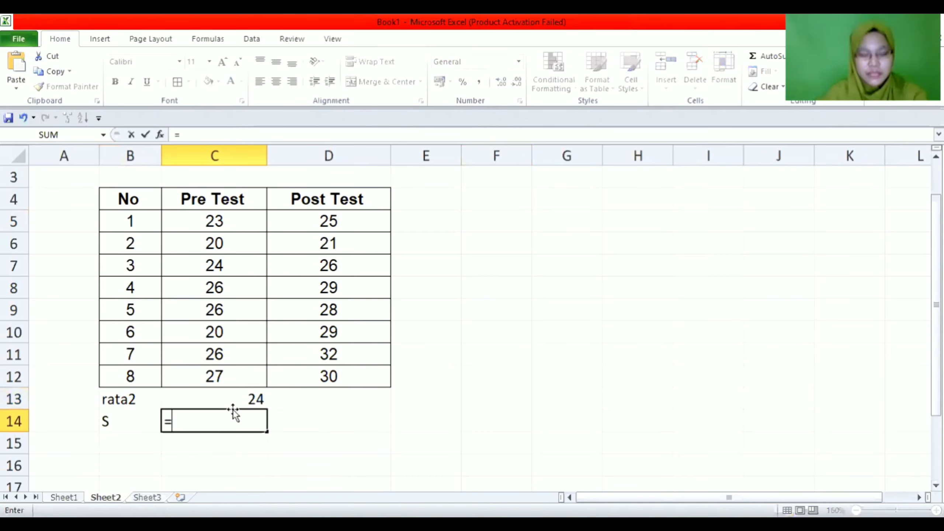
type("STDEV")
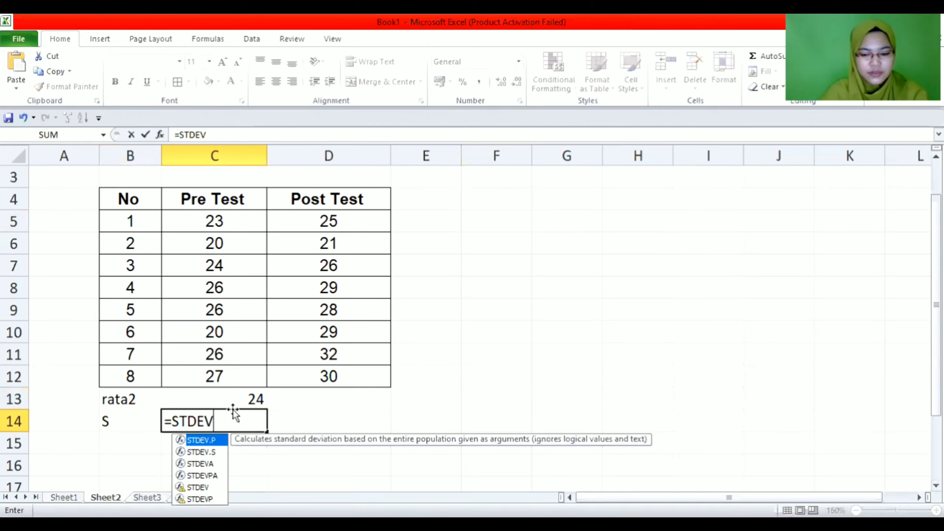
type("(")
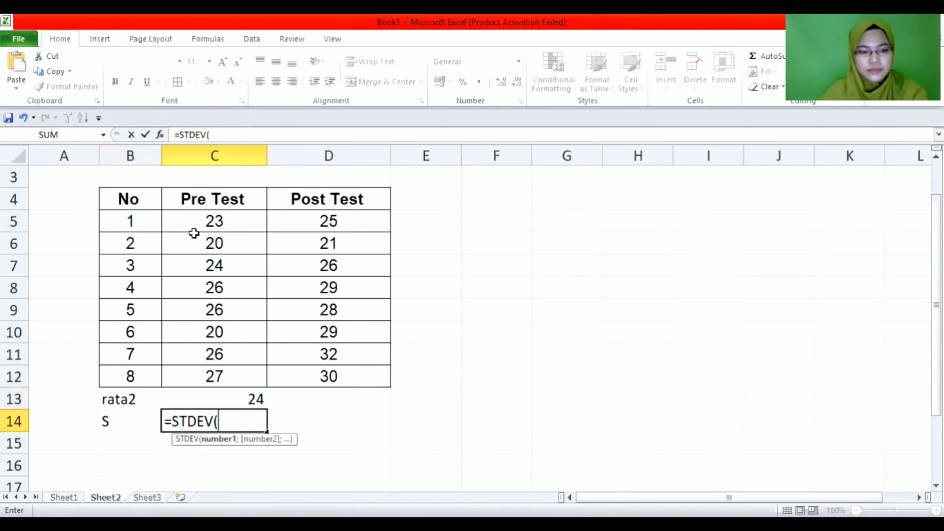
left_click(215, 220)
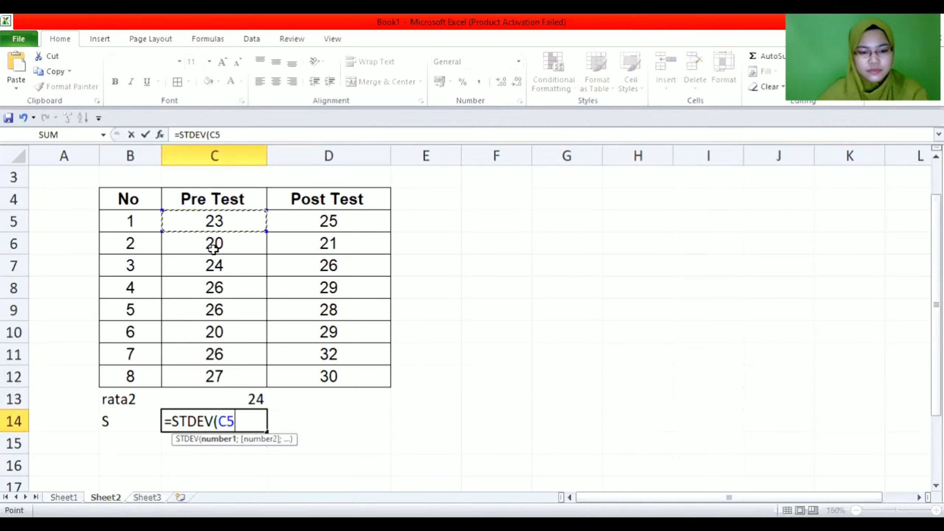
left_click(253, 371, "shift")
key("Return")
Step: Copy the average and standard deviation formulas from C13 and C14 across to the Post Test column
left_click(231, 405)
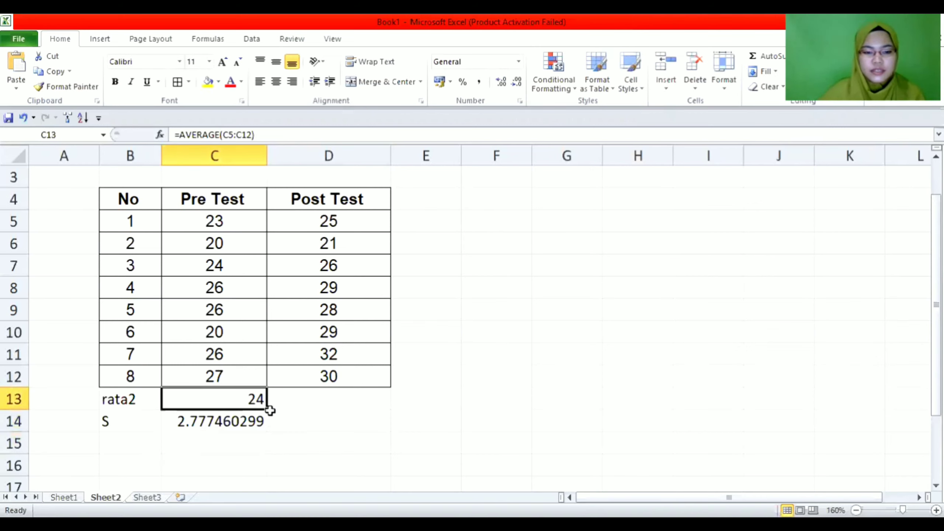
left_click_drag(268, 407, 384, 423)
left_click(244, 425)
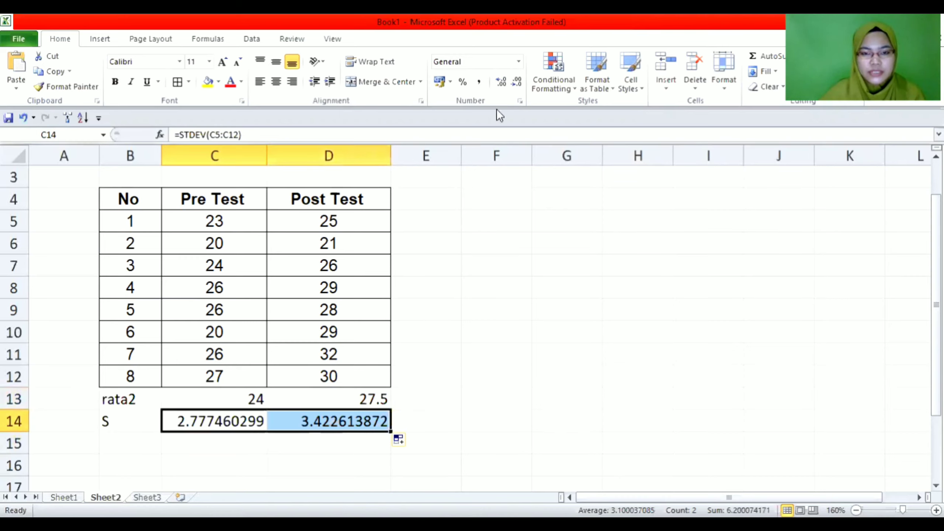
Step: Reduce the standard deviations in C14:D14 to two decimal places
left_click(517, 82)
left_click(517, 83)
left_click(517, 82)
left_click(517, 83)
left_click(517, 82)
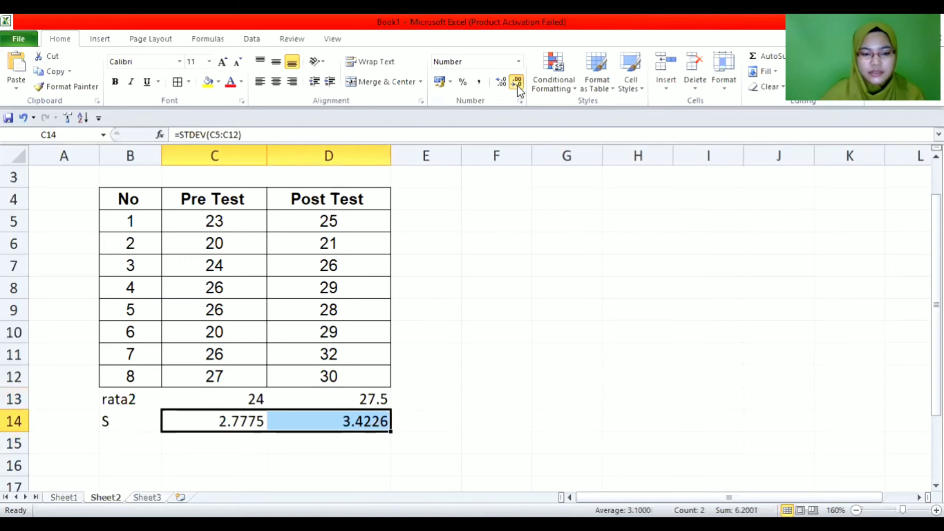
left_click(517, 82)
left_click(518, 83)
left_click(500, 348)
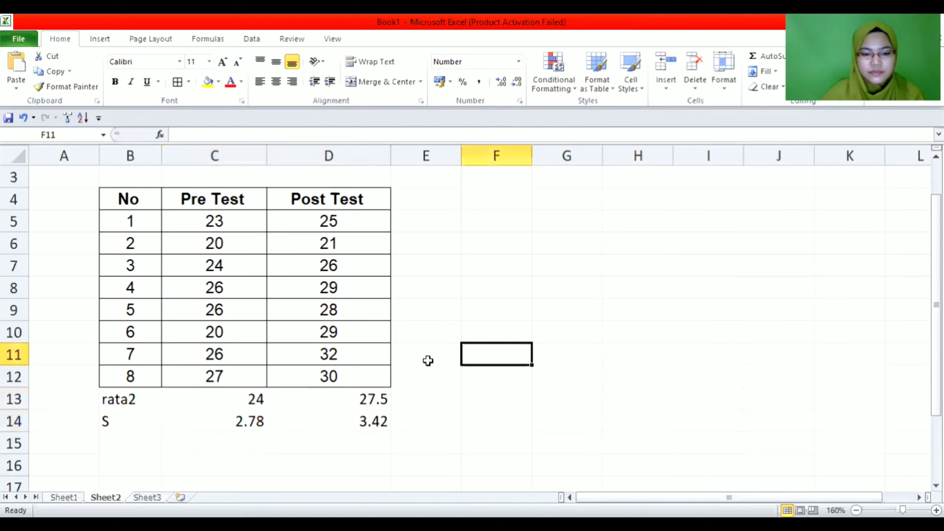
Step: Center the contents of B13:D14 and apply all borders to these cells
left_click(137, 400)
left_click_drag(136, 399, 327, 419)
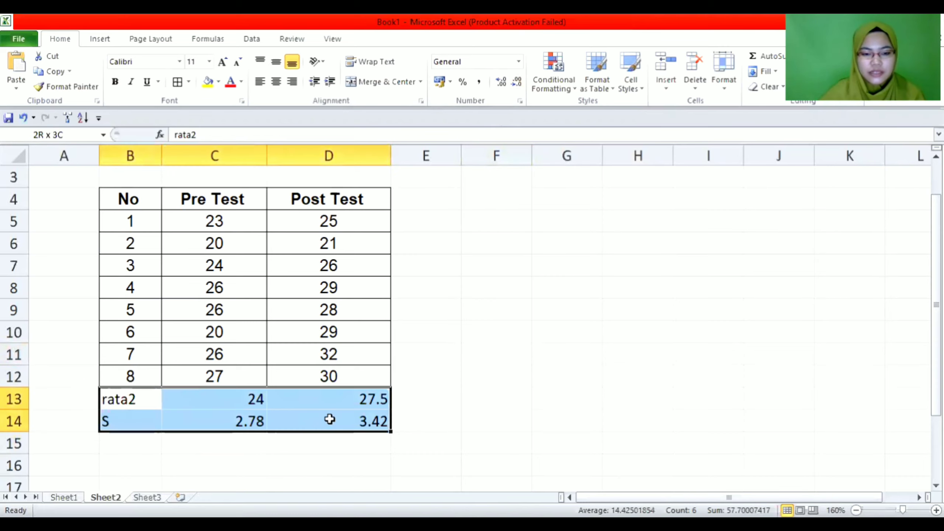
left_click(275, 83)
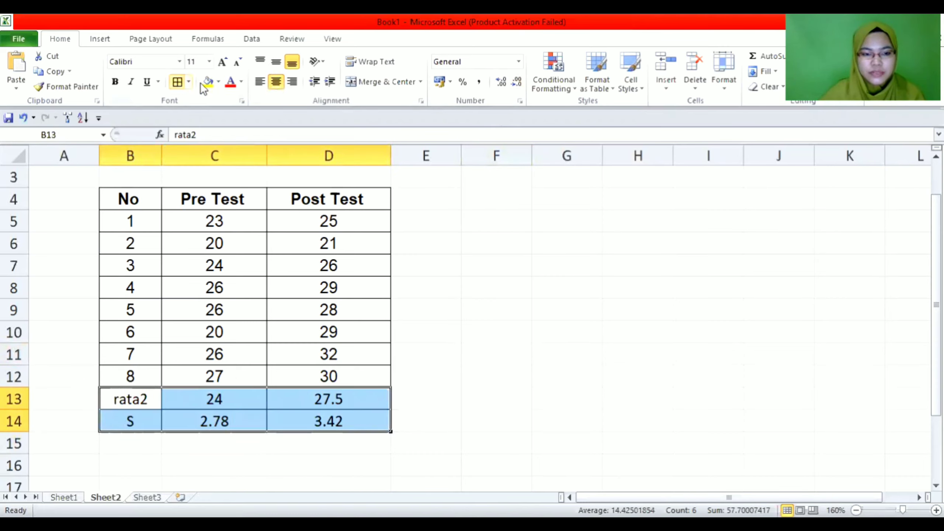
left_click(531, 274)
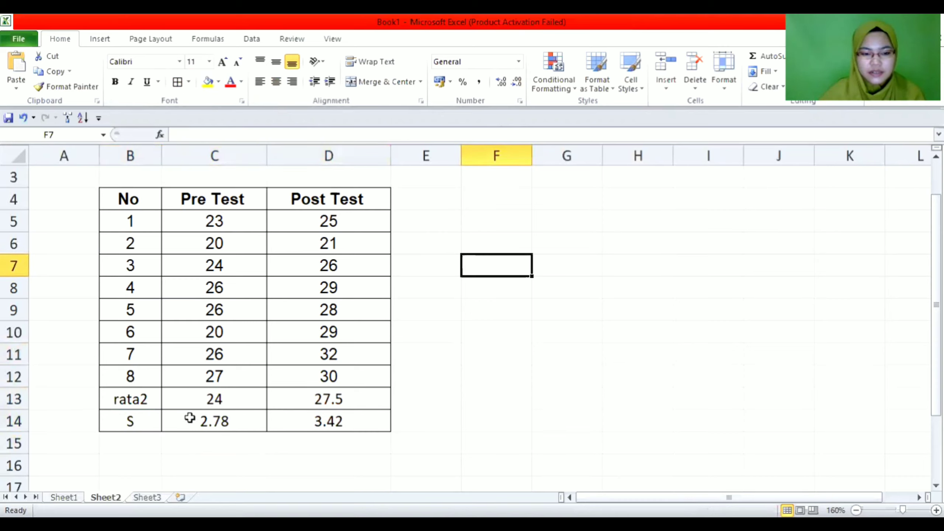
Step: Enter the label S² in B15, inserting the superscript two from the recently used symbols
left_click(144, 444)
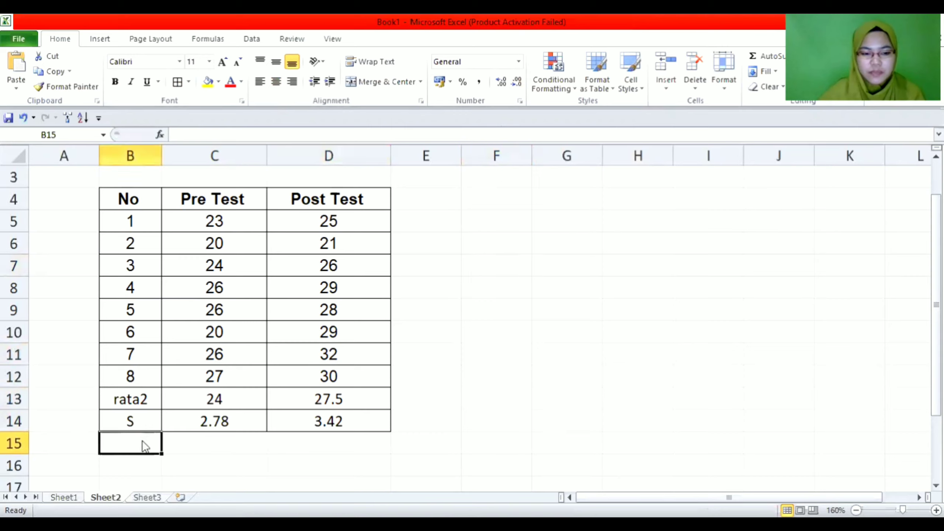
type("S")
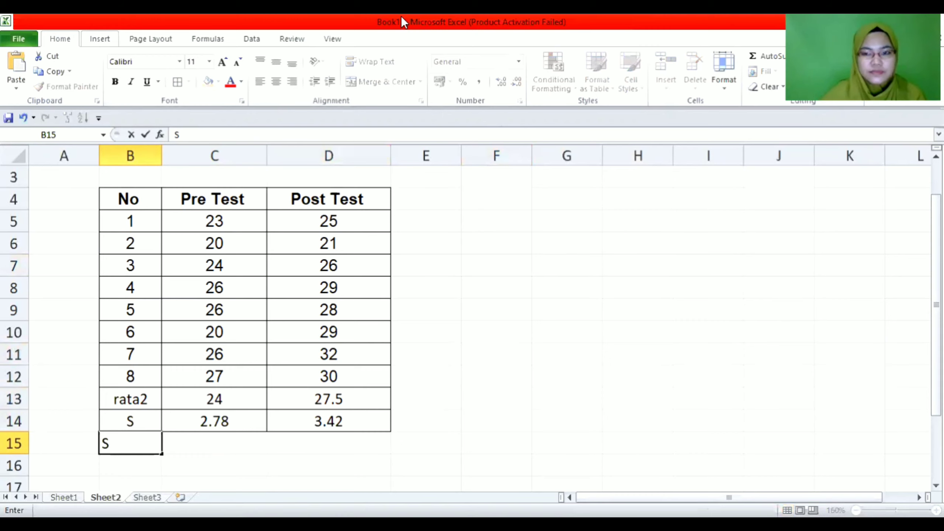
left_click(100, 39)
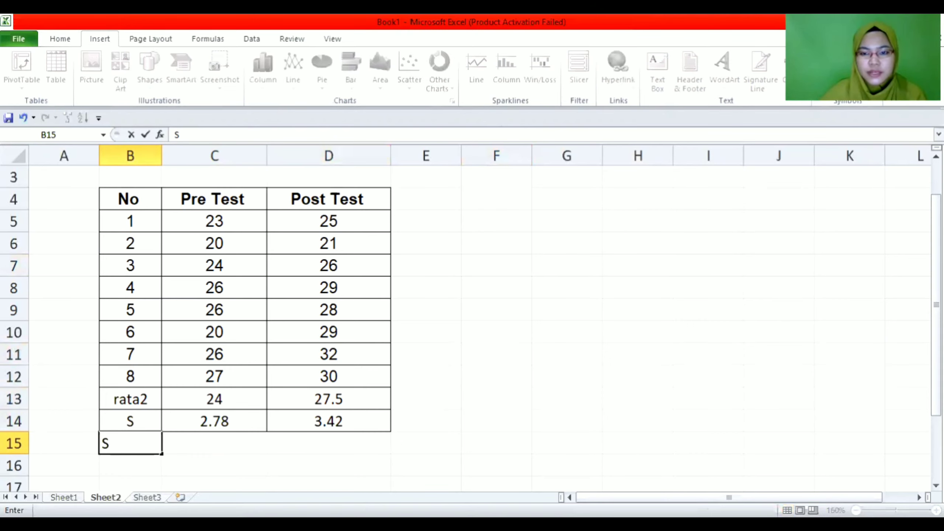
left_click(865, 71)
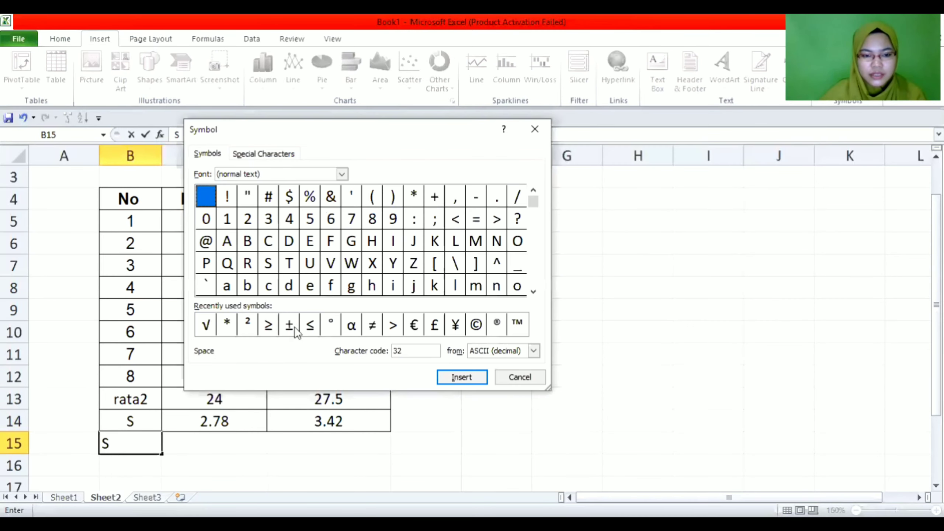
left_click(256, 326)
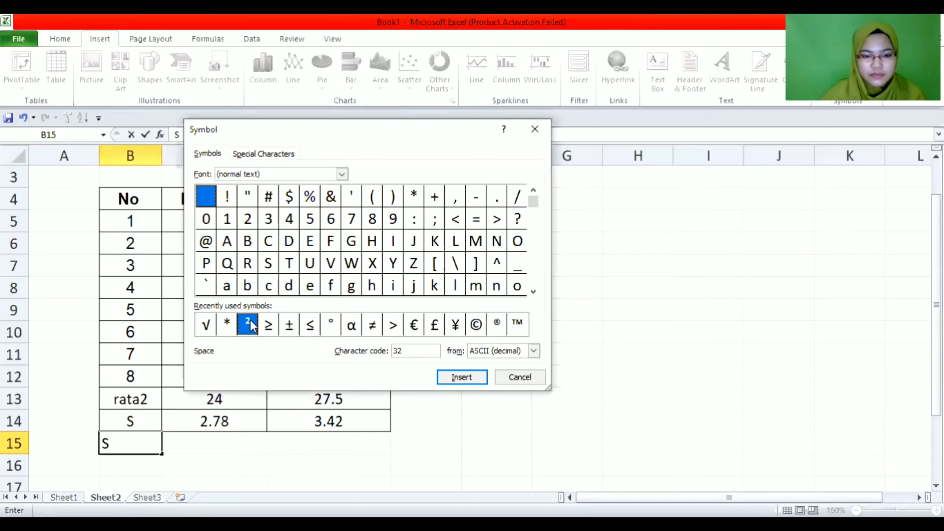
left_click(478, 384)
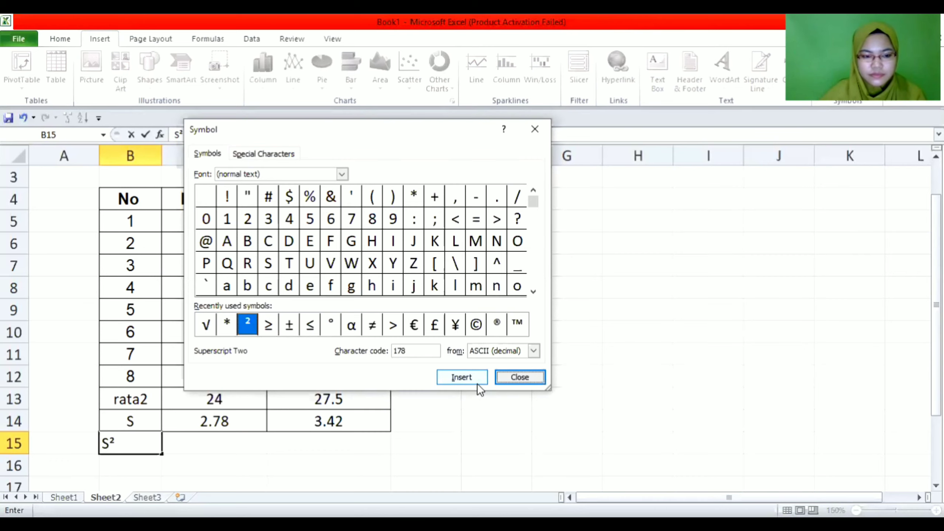
left_click(527, 377)
Step: Calculate the Pre Test variance in C15 with =C14*C14 and copy the formula to D15
left_click(245, 442)
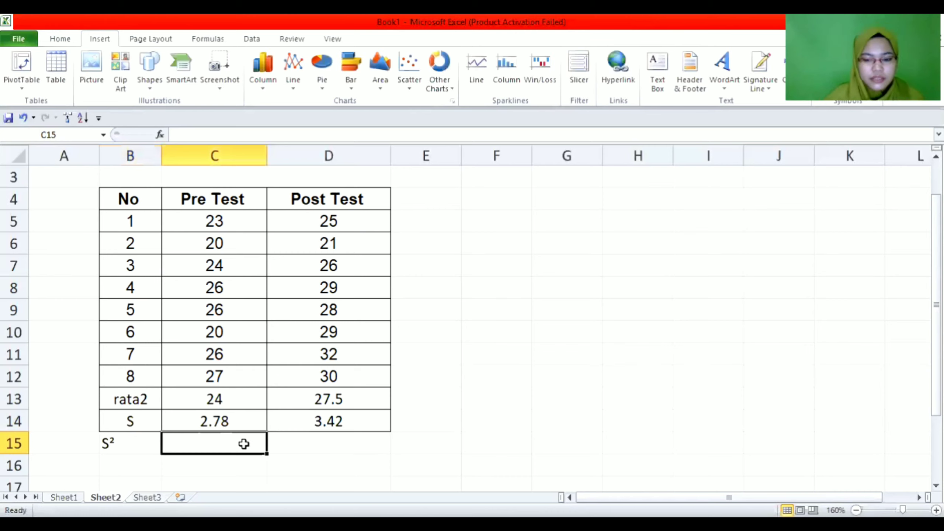
type("=")
left_click(243, 423)
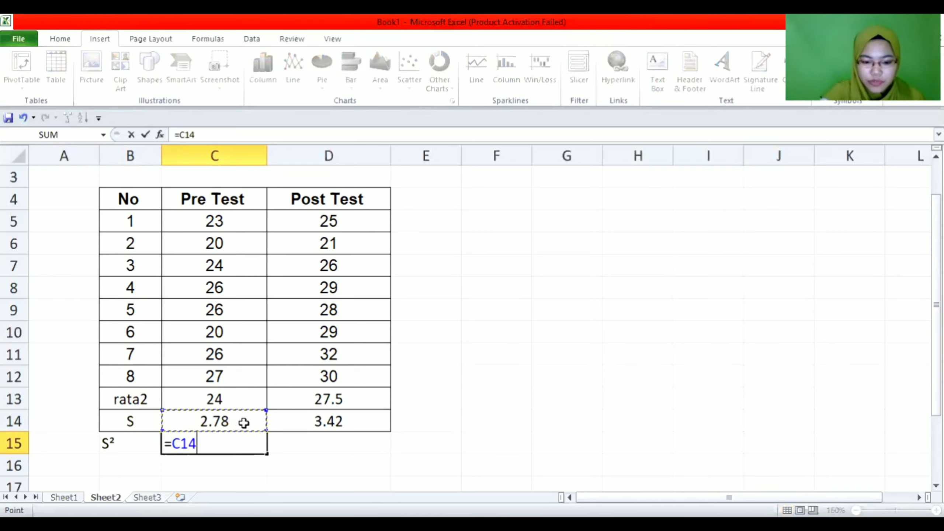
type("*")
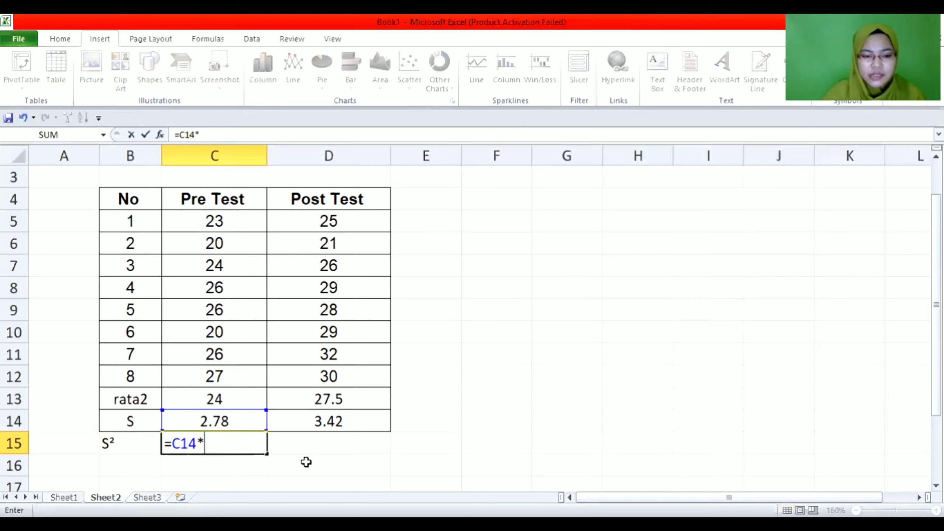
left_click(234, 421)
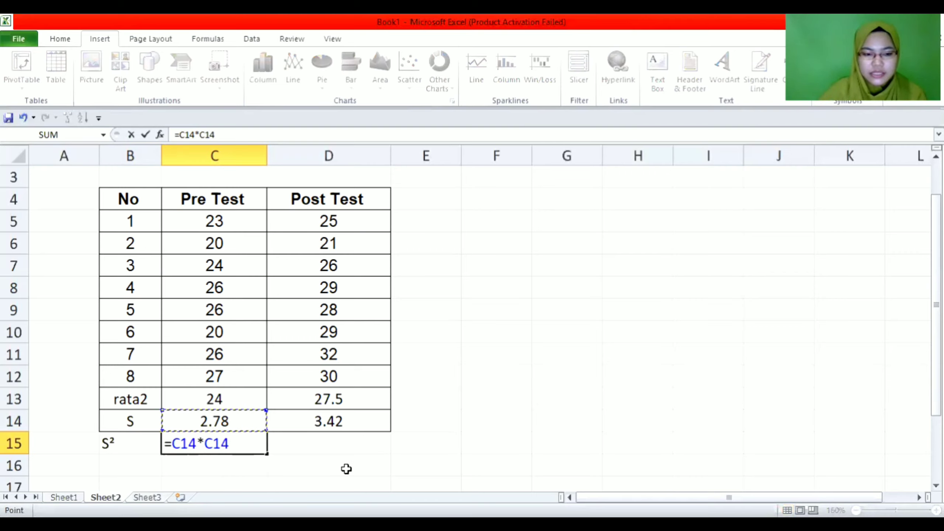
key("Return")
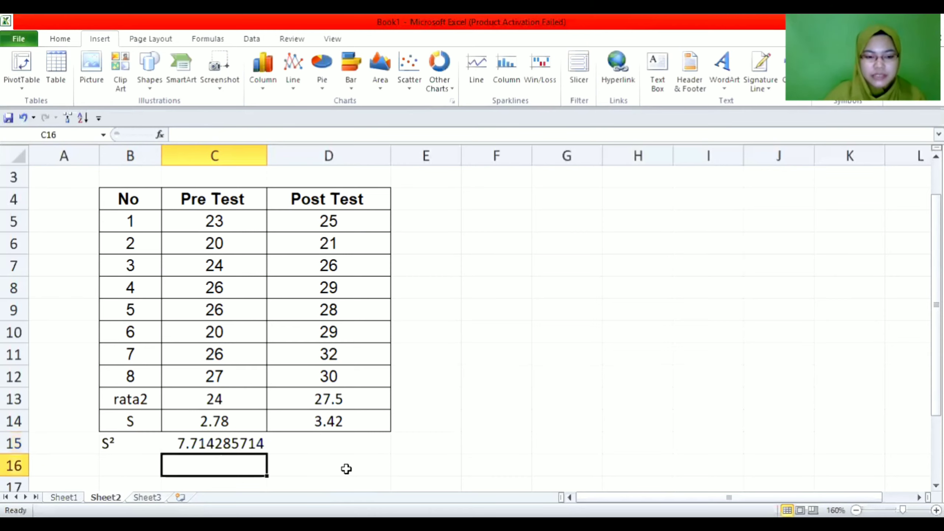
left_click(219, 444)
left_click_drag(266, 453, 353, 448)
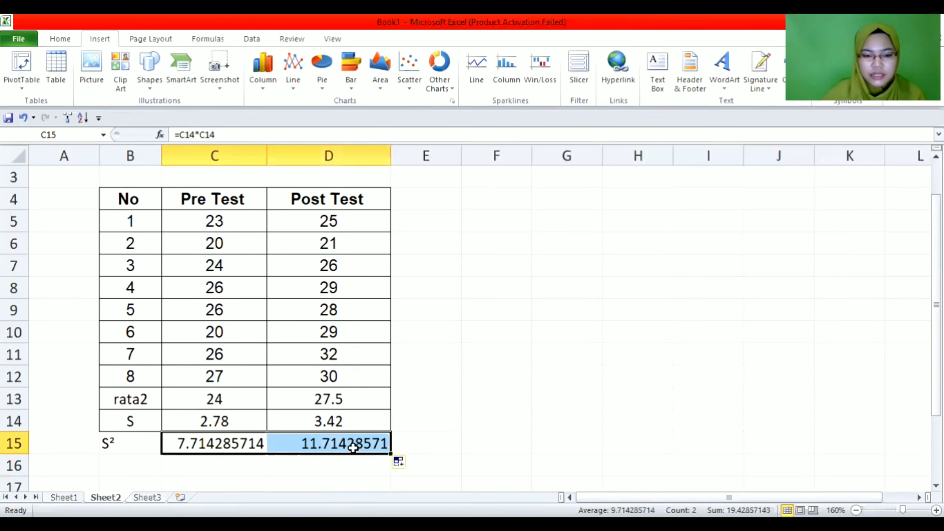
Step: Reduce the variances in C15:D15 to two decimal places and center them
left_click(59, 37)
left_click(515, 80)
left_click(515, 79)
left_click(515, 80)
left_click(515, 79)
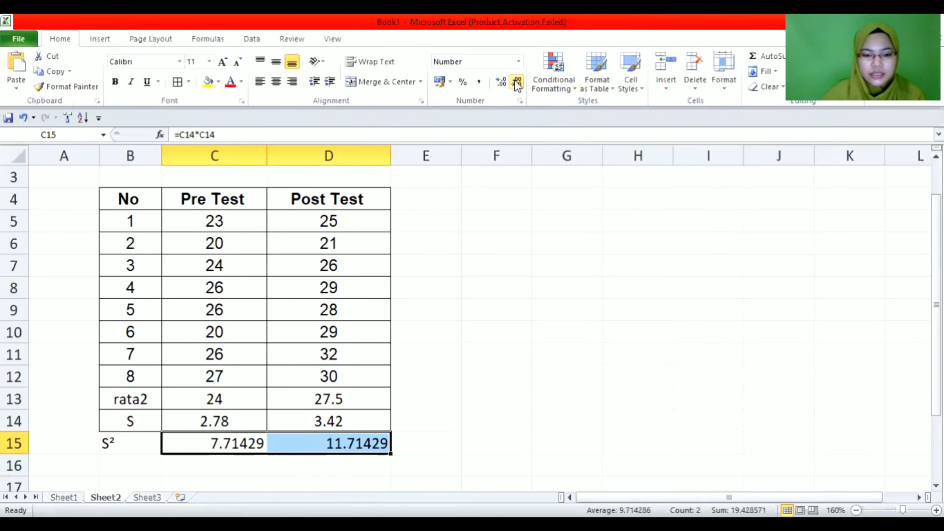
left_click(515, 79)
left_click(515, 80)
left_click(515, 82)
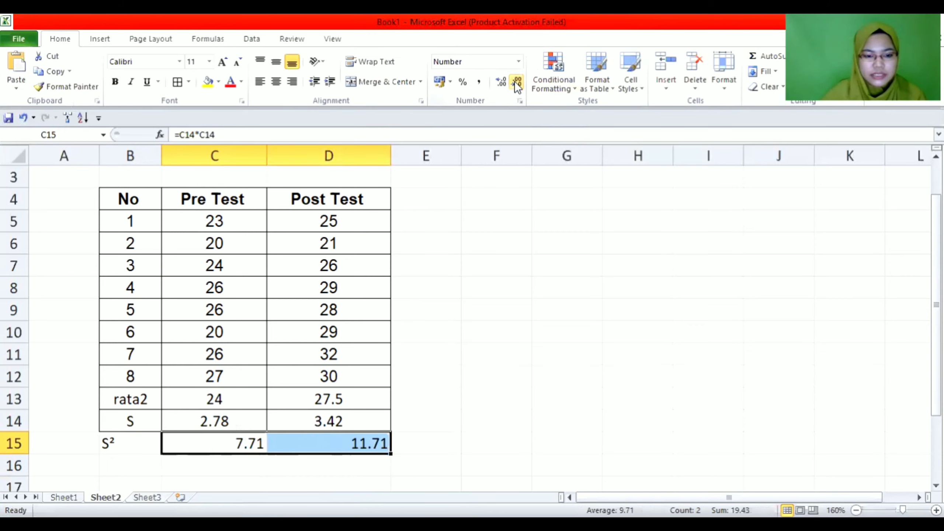
left_click(277, 82)
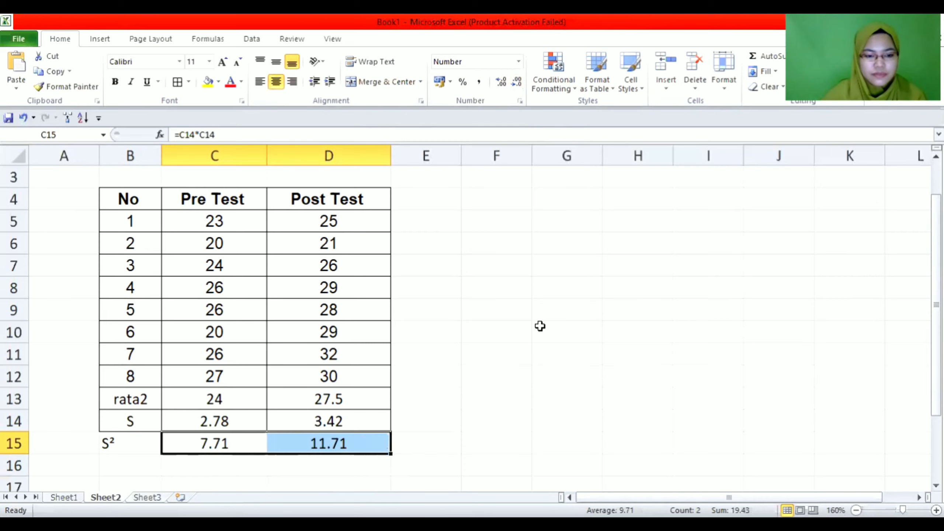
Step: Center the contents of B15:D15 and apply all borders to these cells
left_click(539, 327)
left_click_drag(122, 442, 333, 439)
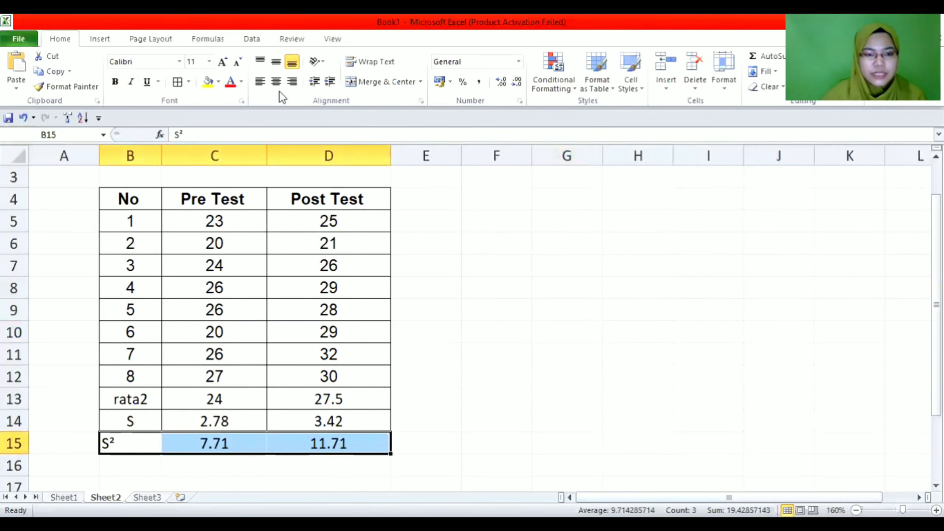
left_click(276, 81)
left_click(177, 82)
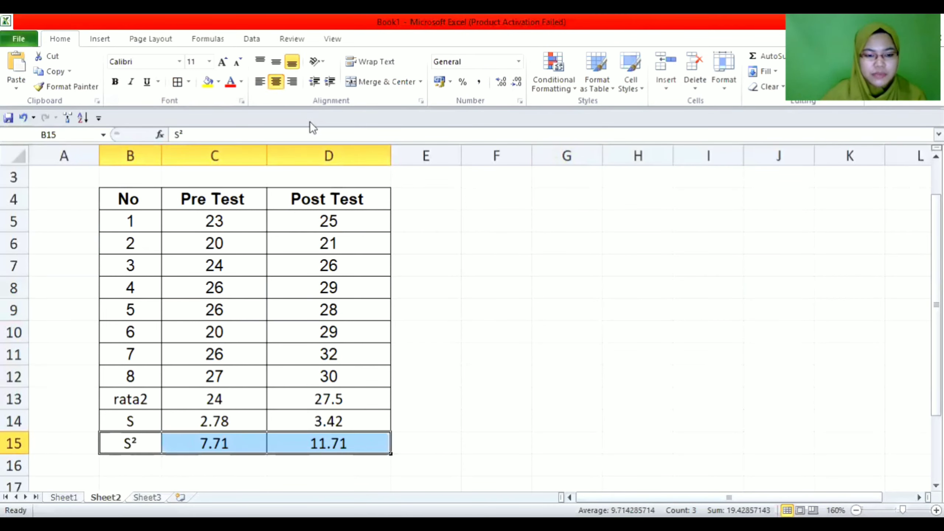
left_click(526, 283)
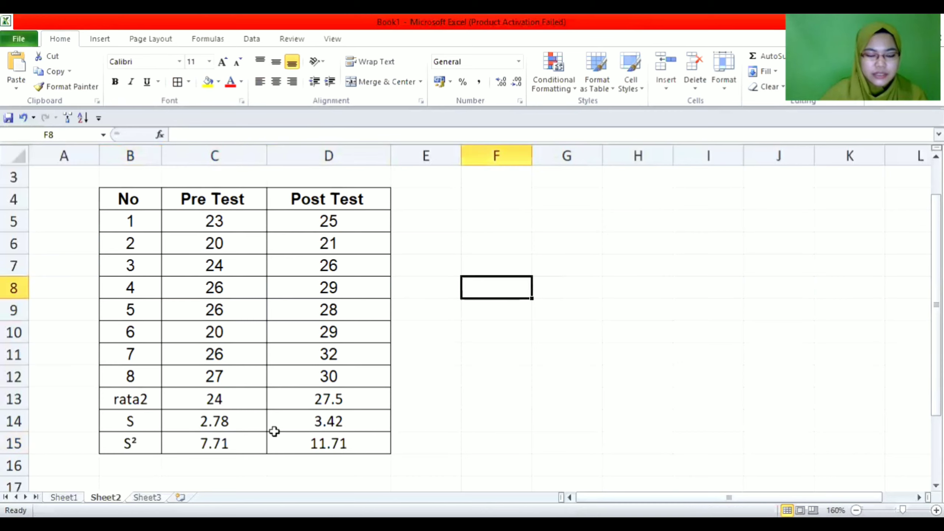
Step: Fill the variance cells C15:D15 with yellow
left_click_drag(190, 441, 323, 442)
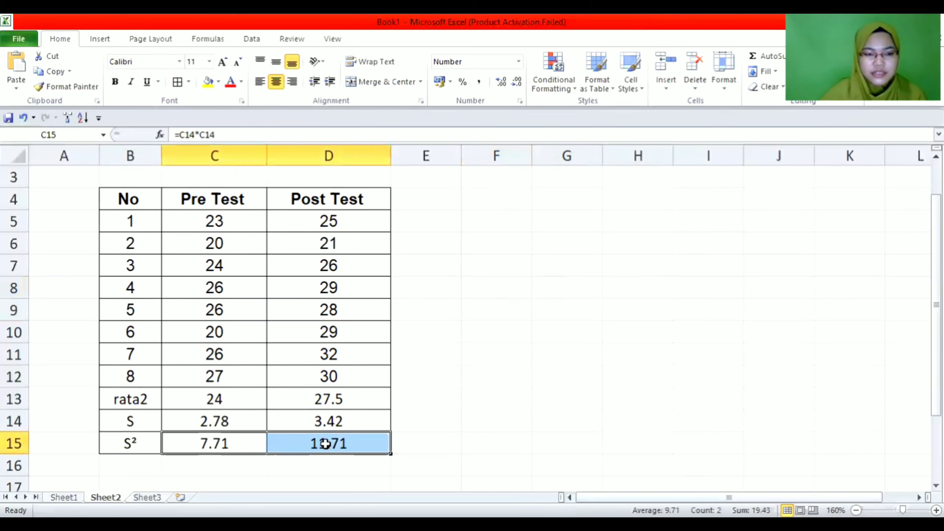
left_click(205, 82)
left_click(620, 275)
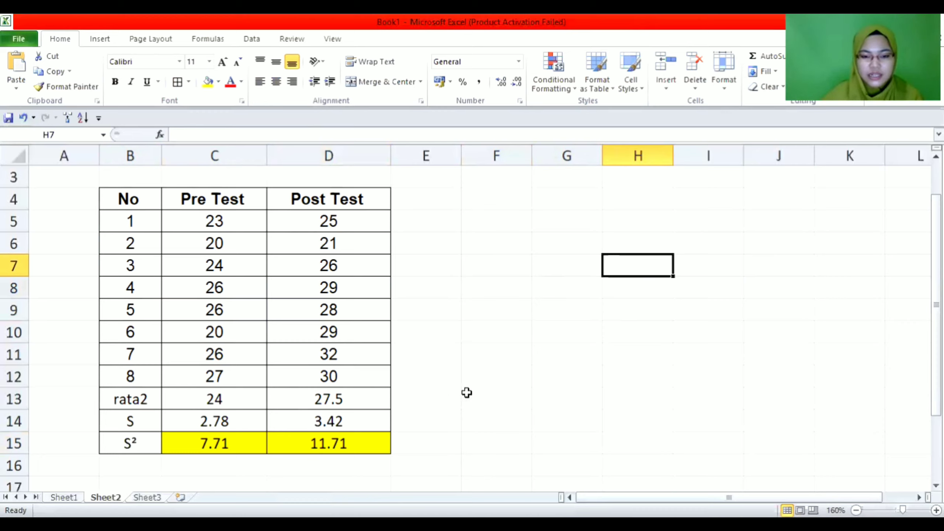
Step: Calculate the ratio of the Post Test variance to the Pre Test variance in D16 with =D15/C15
left_click(370, 473)
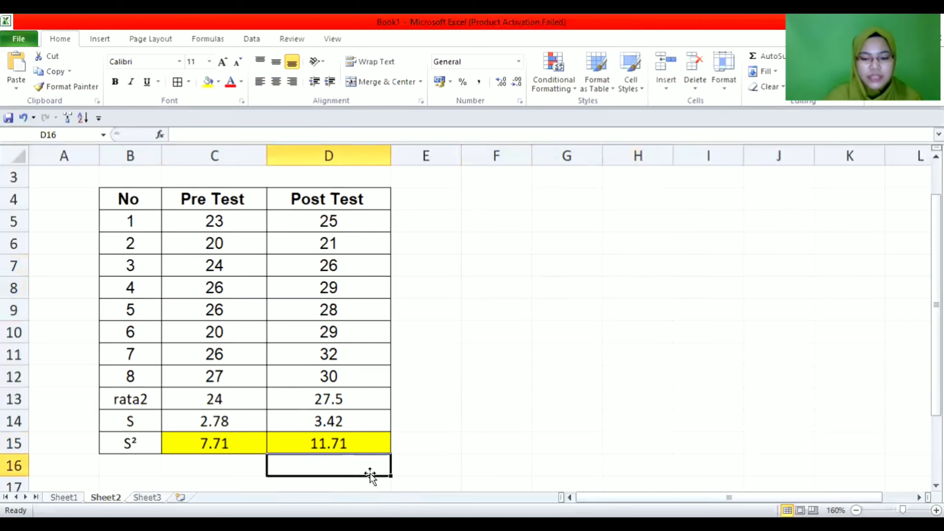
type("=")
left_click(351, 444)
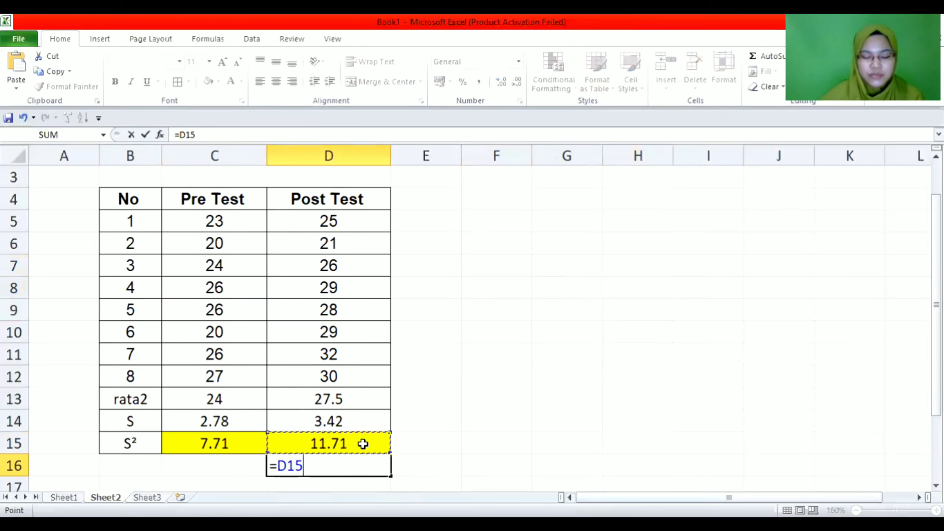
type("/")
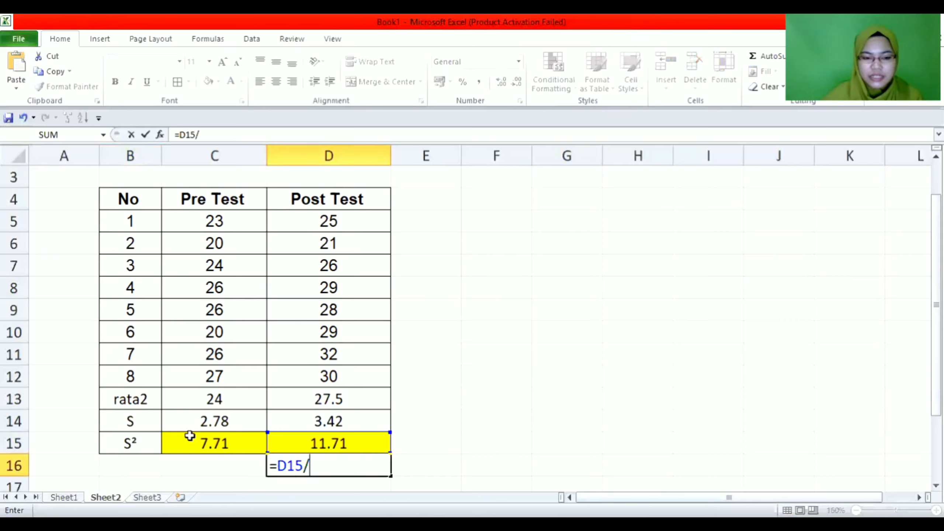
left_click(205, 436)
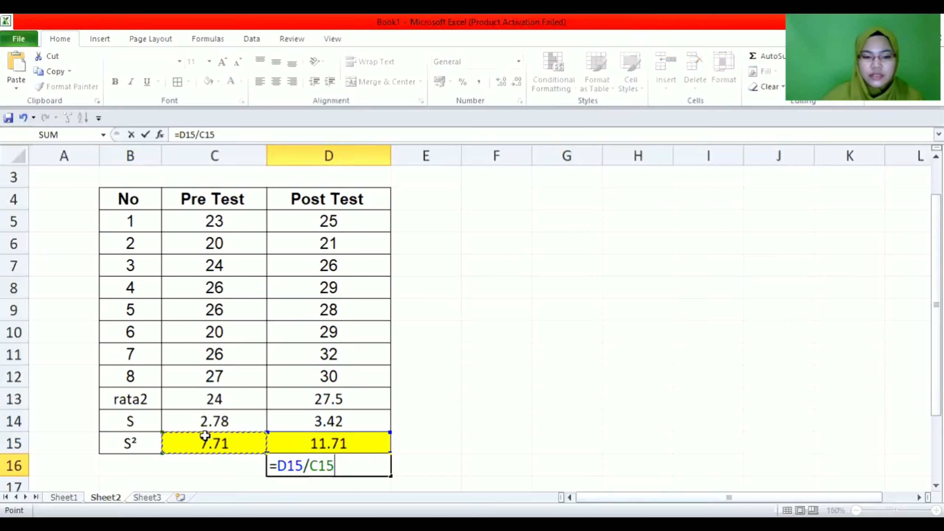
key("Return")
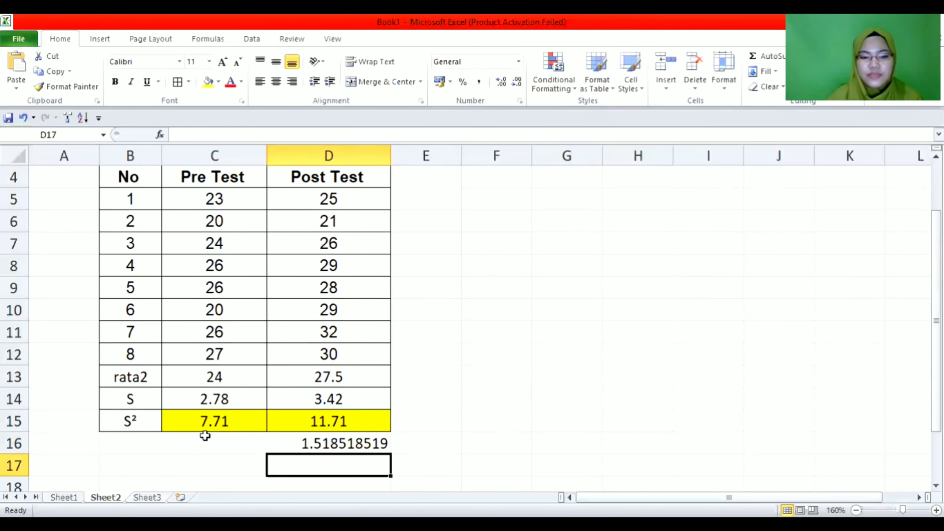
Step: Reduce the variance ratio in D16 to two decimal places and fill the cell with the standard green
left_click(284, 439)
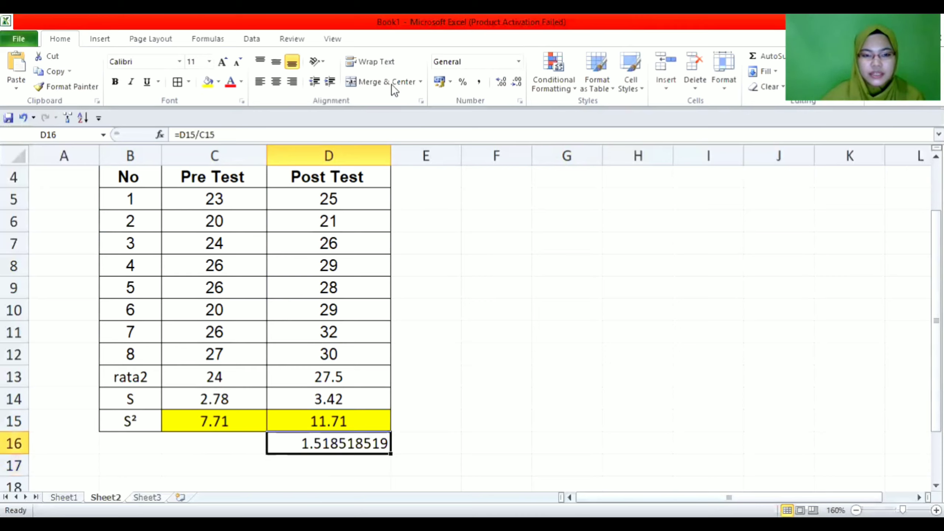
left_click(520, 81)
left_click(521, 81)
left_click(521, 81)
left_click(521, 82)
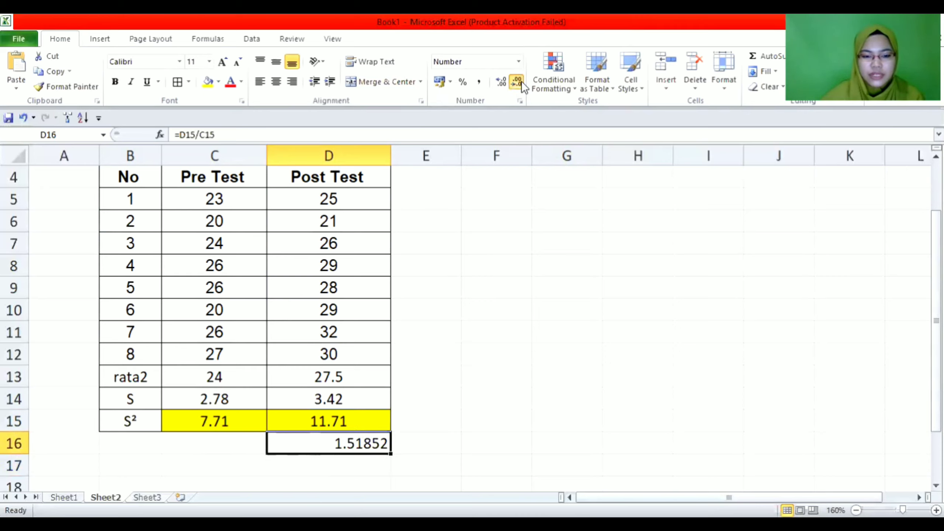
left_click(521, 81)
left_click(520, 81)
left_click(521, 81)
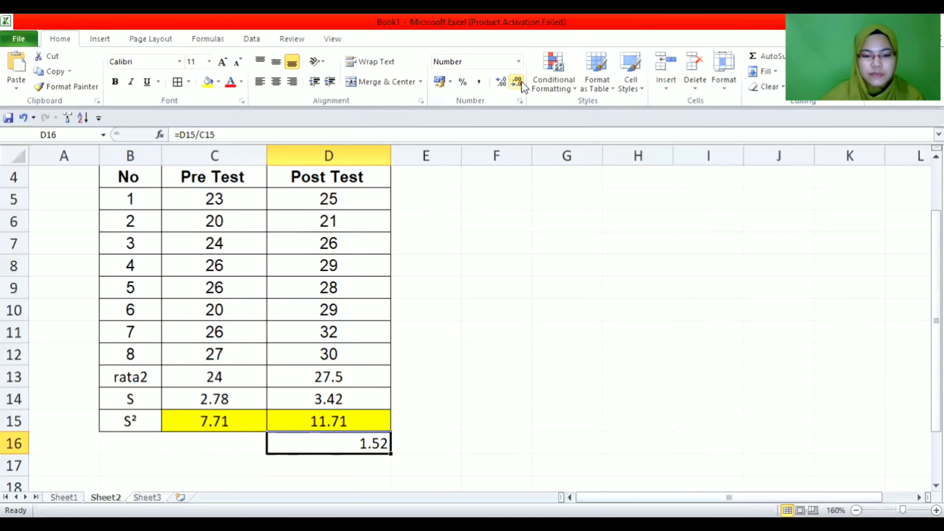
left_click(219, 82)
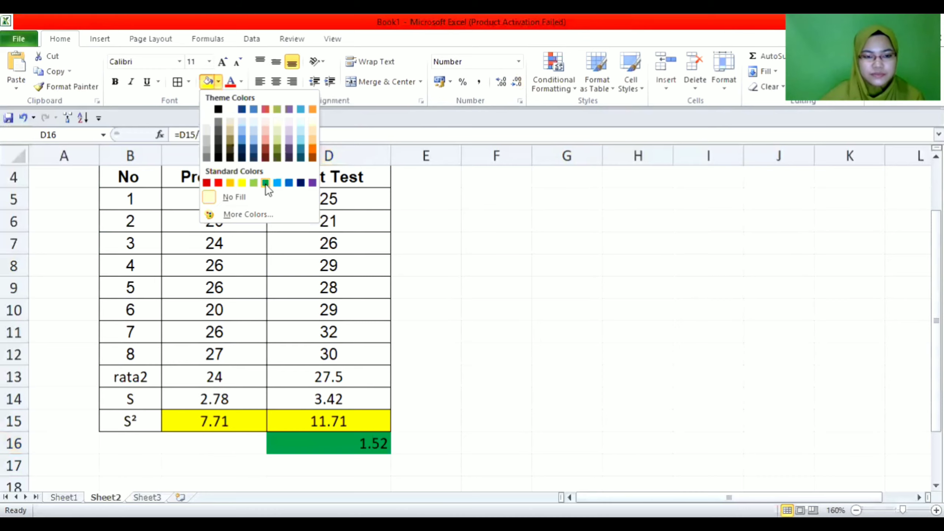
left_click(266, 183)
Step: Enter the label "F hitung" in C16 beside the variance ratio
left_click(231, 441)
type("F")
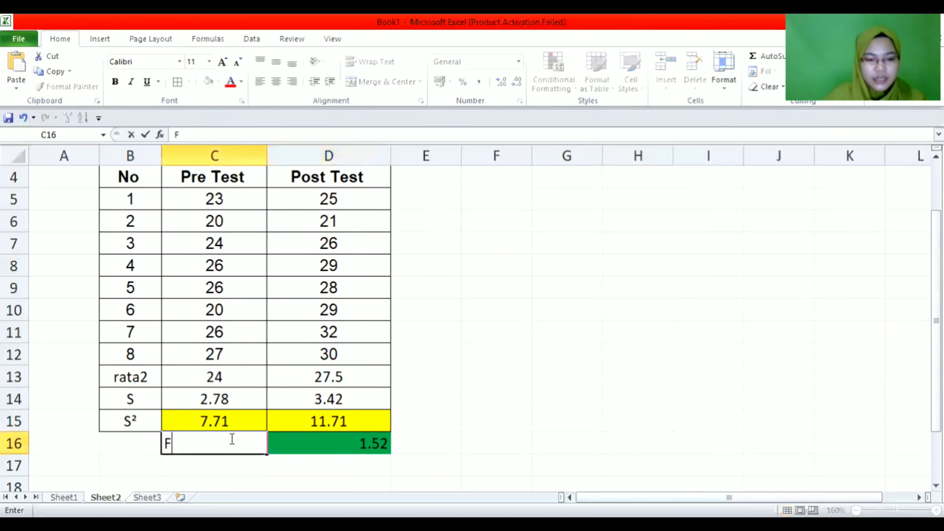
type(" hitung")
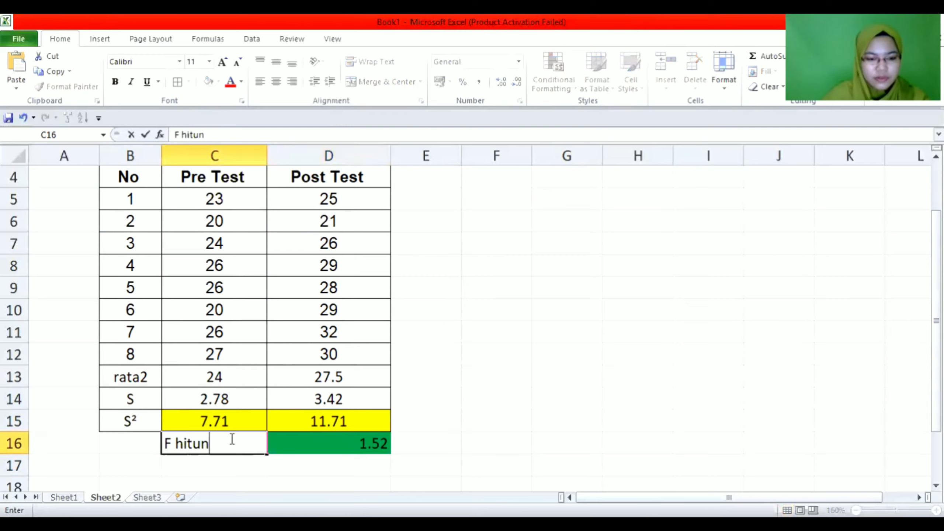
left_click(555, 353)
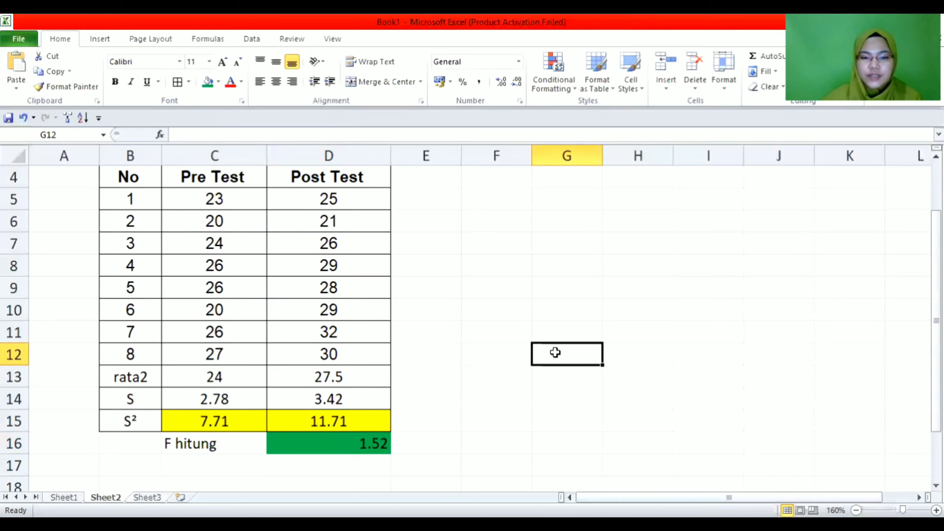
Step: Enter the labels "dk pembilang" in E7 and "dk penyebut" in E8
left_click(429, 240)
type("dk")
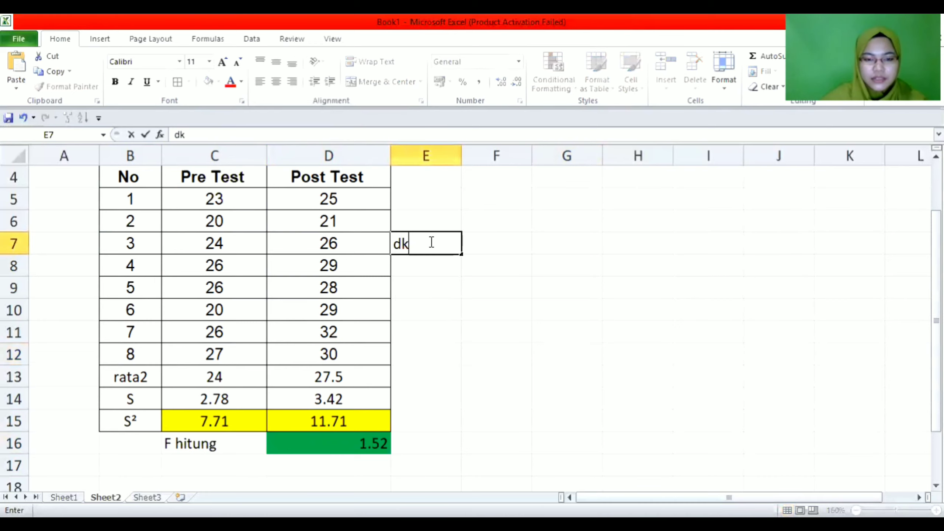
type(" pemb")
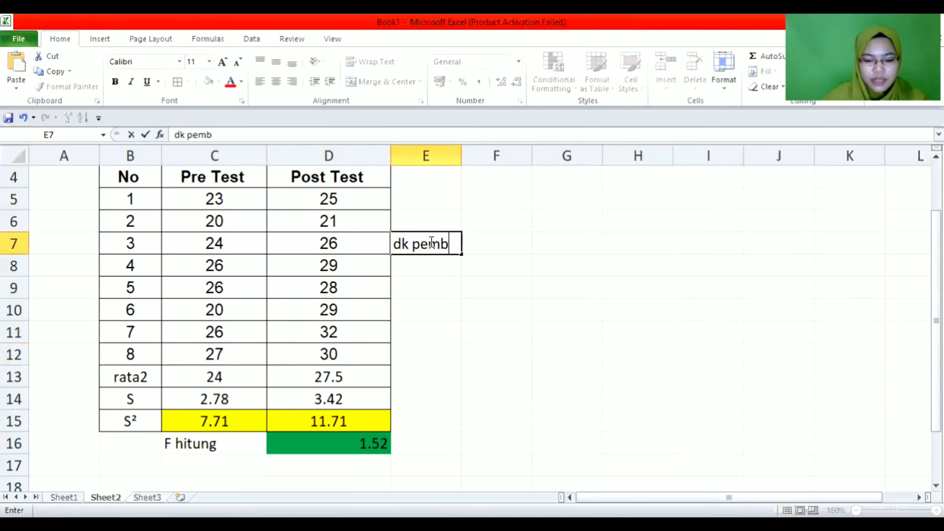
type("ilnag")
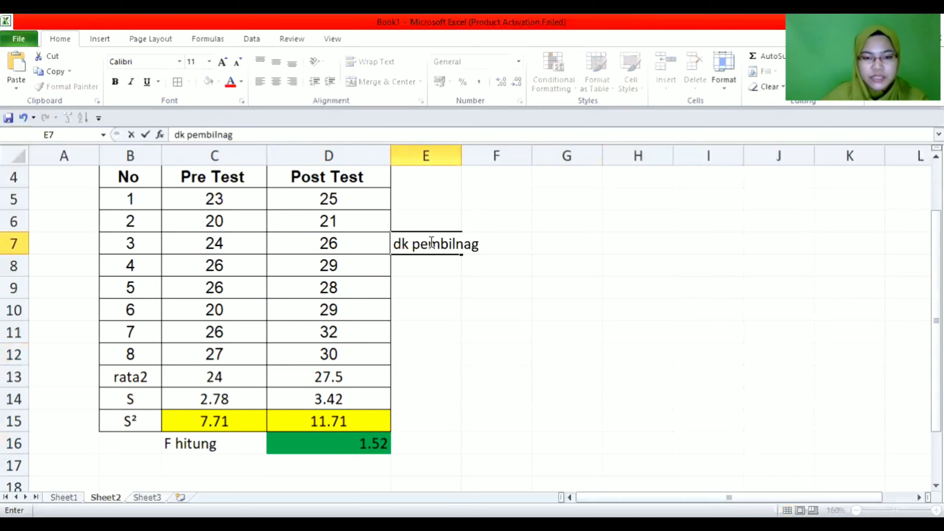
key("BackSpace")
key("BackSpace")
key("BackSpace")
type("ang")
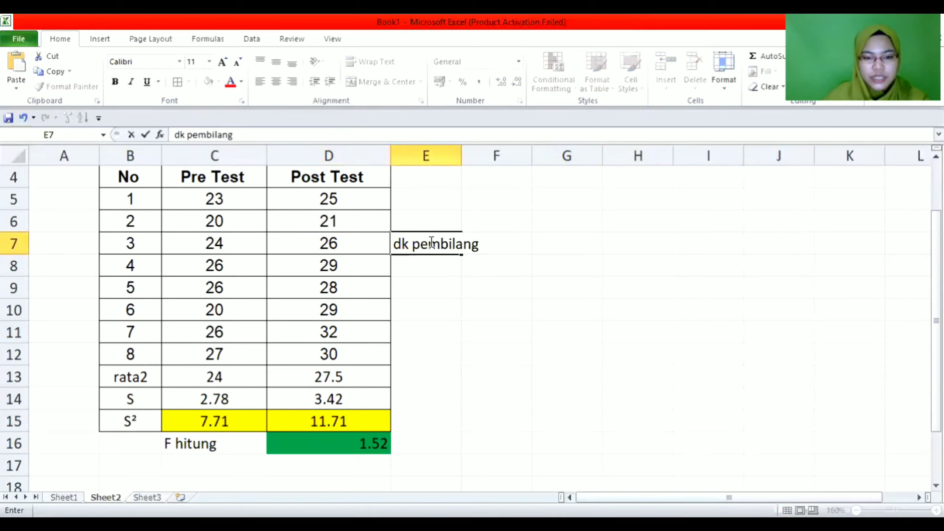
key("Return")
type("dk ")
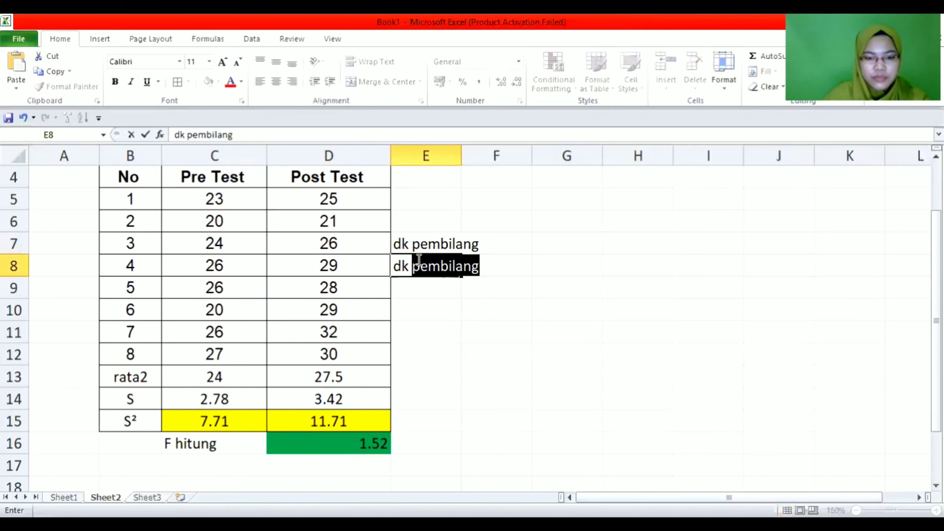
type("peny")
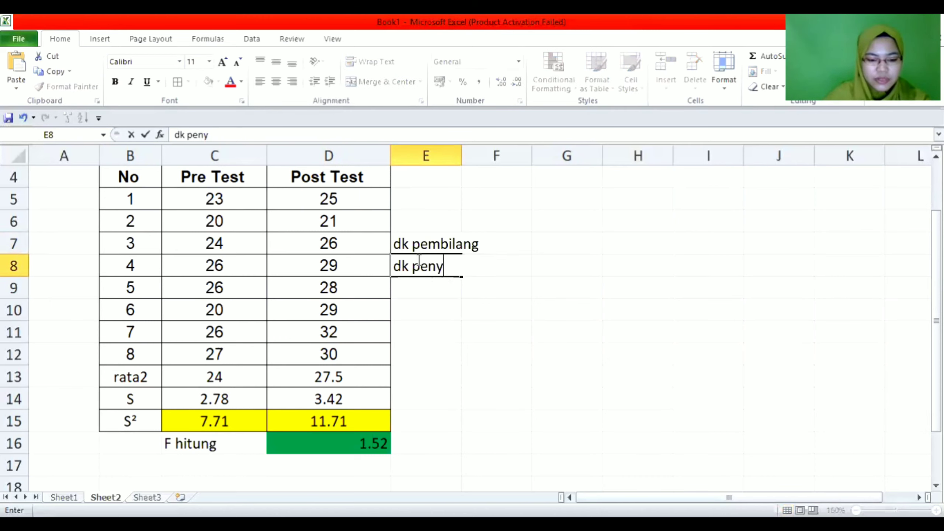
type("ebut")
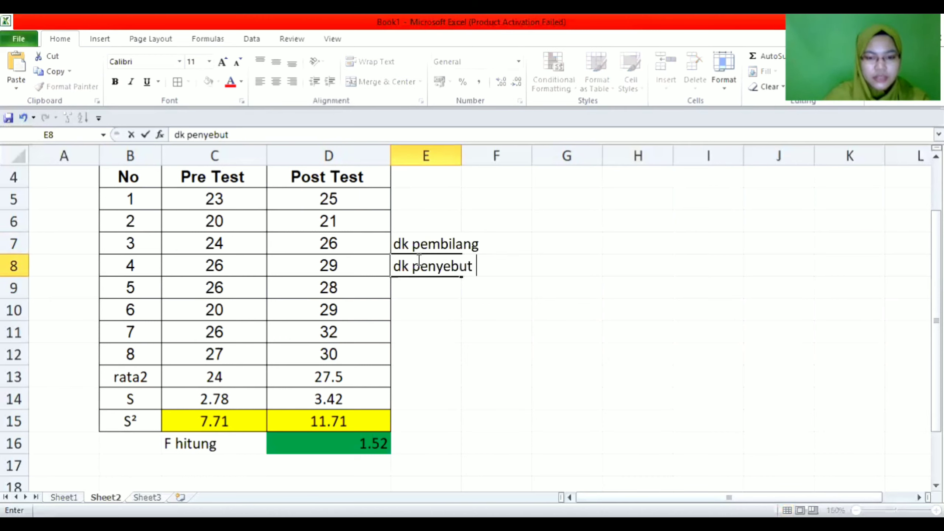
left_click(547, 244)
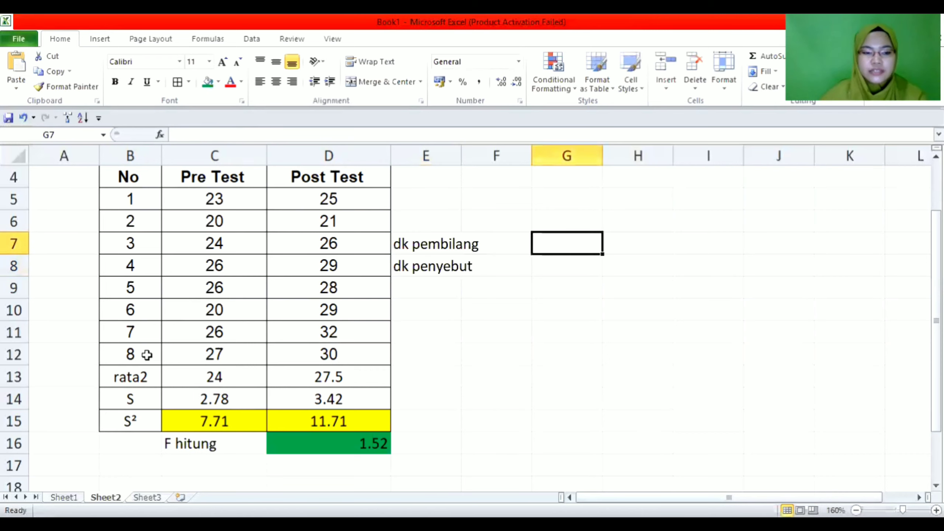
Step: Fill the row numbers 1 to 8 in B5:B12 with green
left_click(132, 195)
left_click_drag(132, 195, 131, 357)
left_click(207, 81)
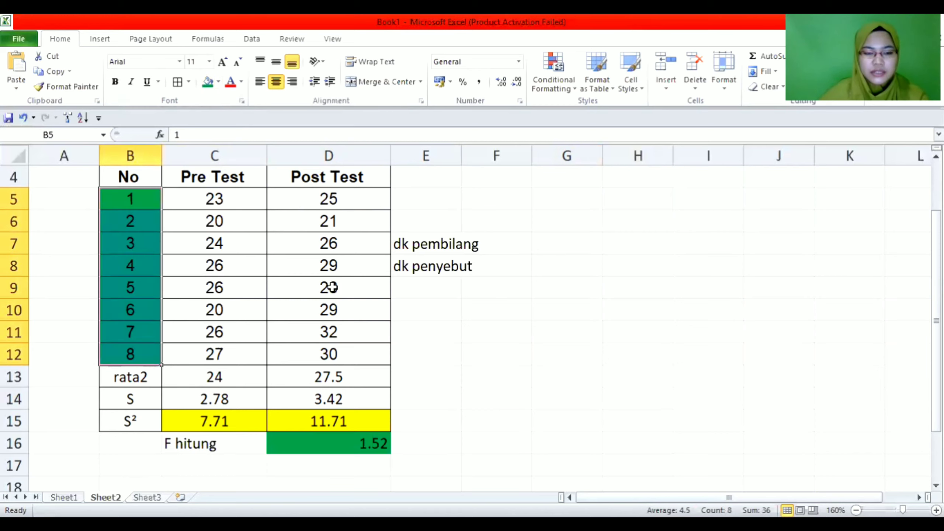
left_click(328, 287)
Step: Enter 7 as the degrees of freedom in both G7 and G8
left_click(550, 248)
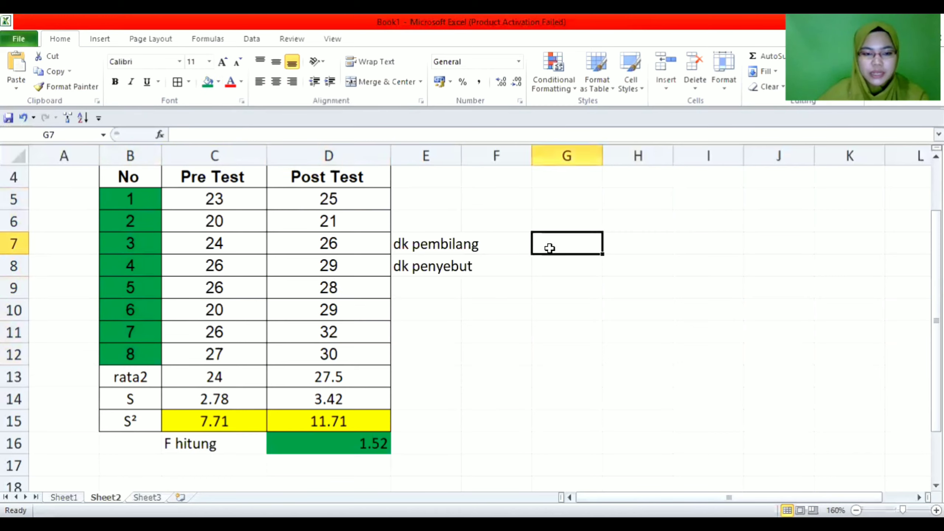
type("7")
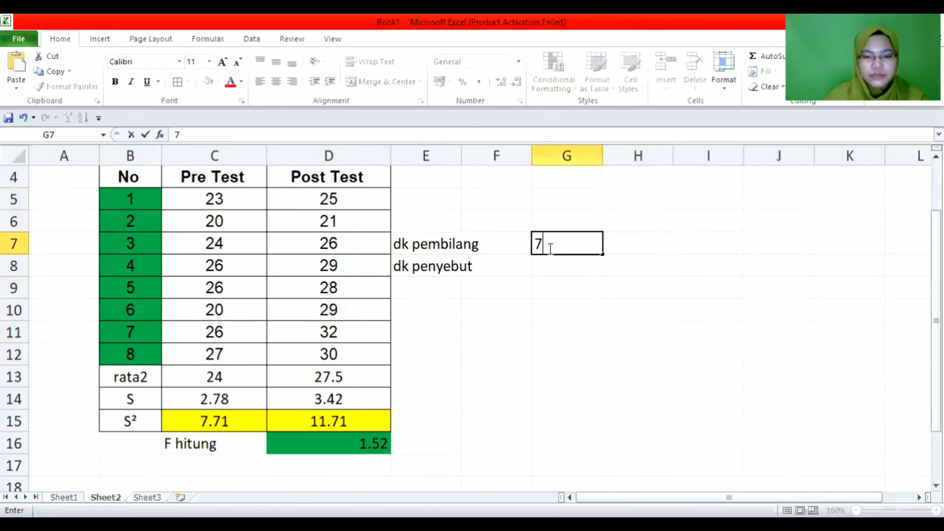
left_click(557, 263)
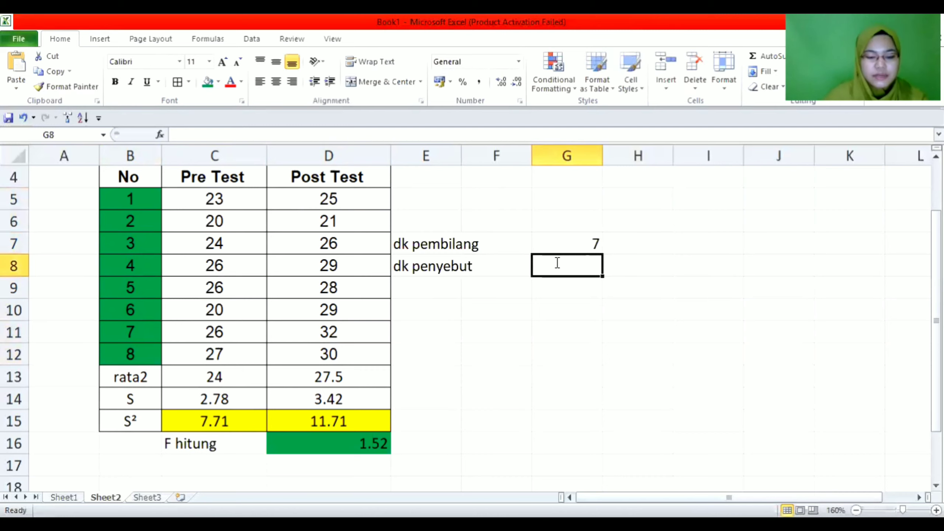
type("7")
left_click(649, 283)
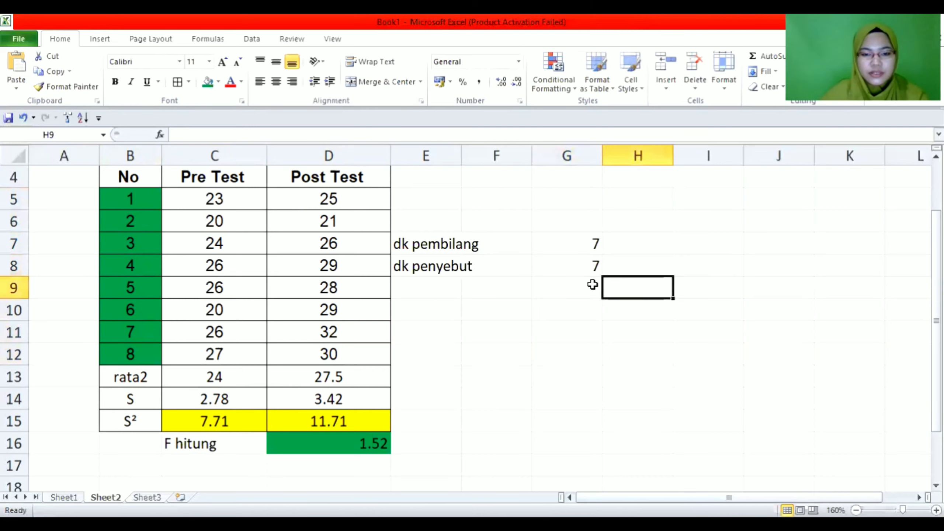
Step: Enter the label "taraf nyata" in E9 and its value 0.05 in G9
left_click(441, 290)
type("tara")
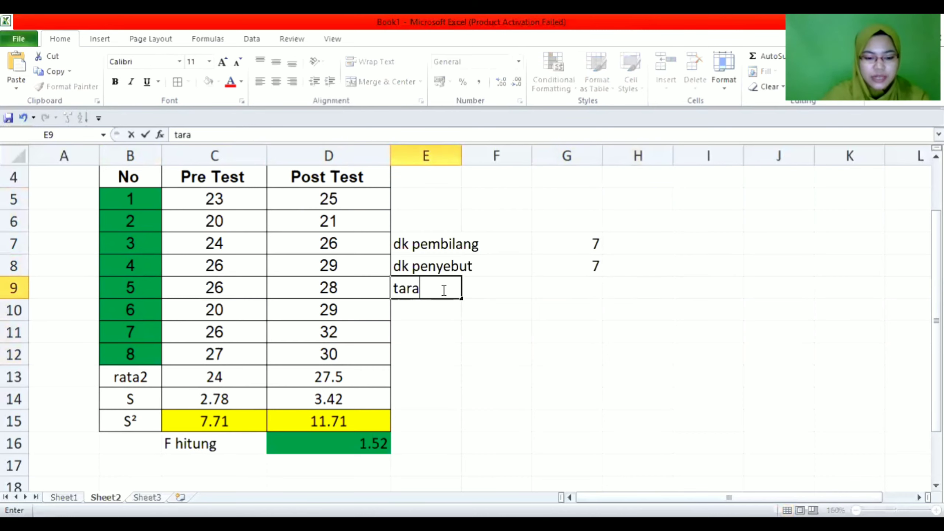
type("f nyata")
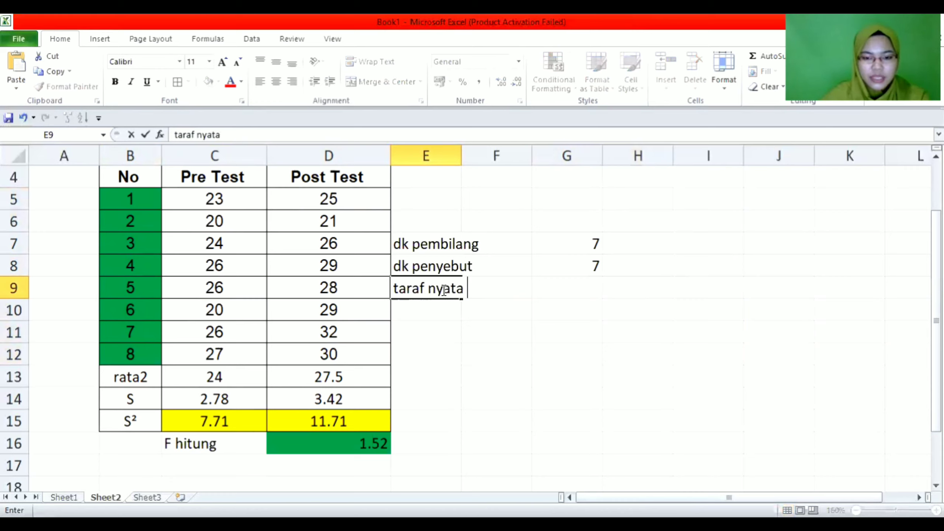
left_click(565, 287)
type("0.05")
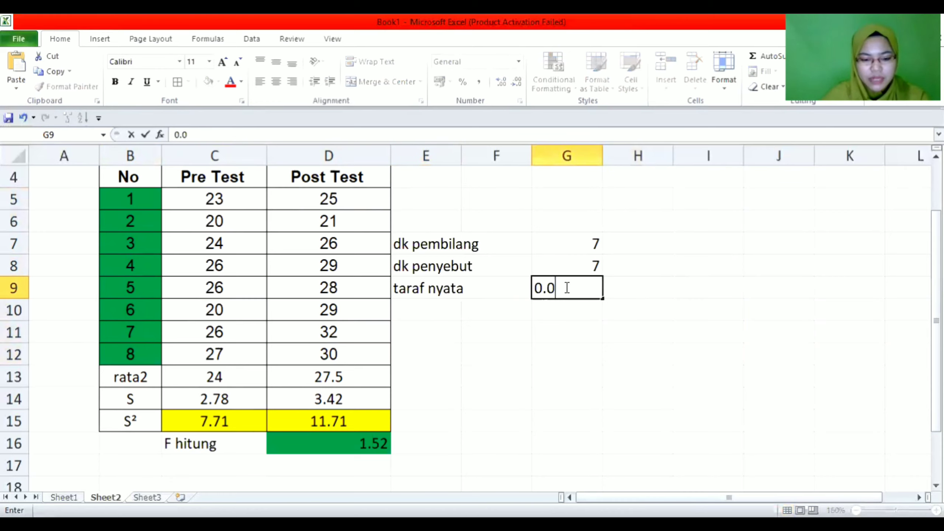
left_click(666, 286)
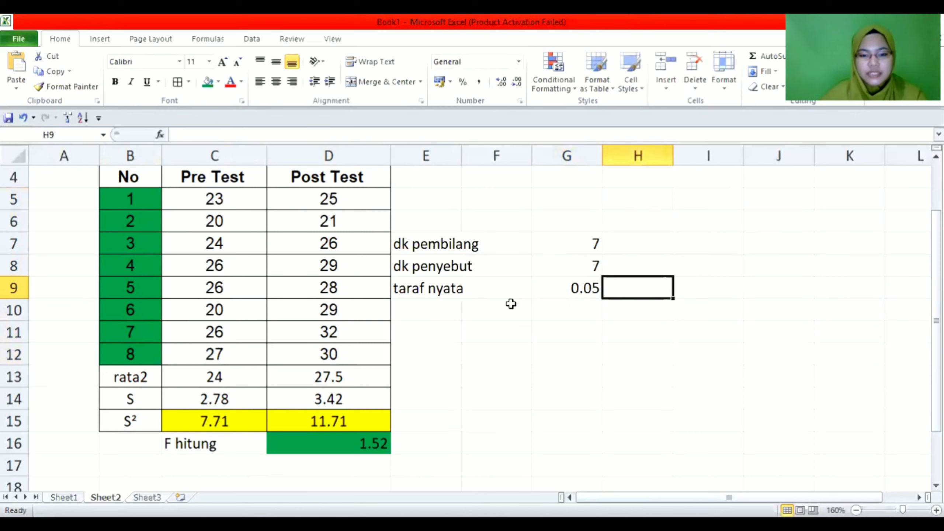
Step: Enter the label "F tabel" in C17, directly below the "F hitung" label
left_click(252, 463)
type("F")
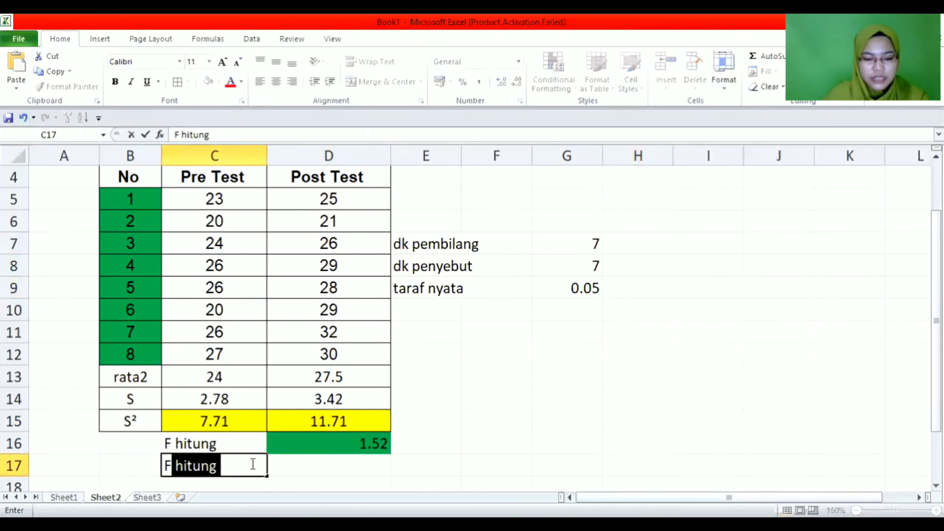
type(" tabel")
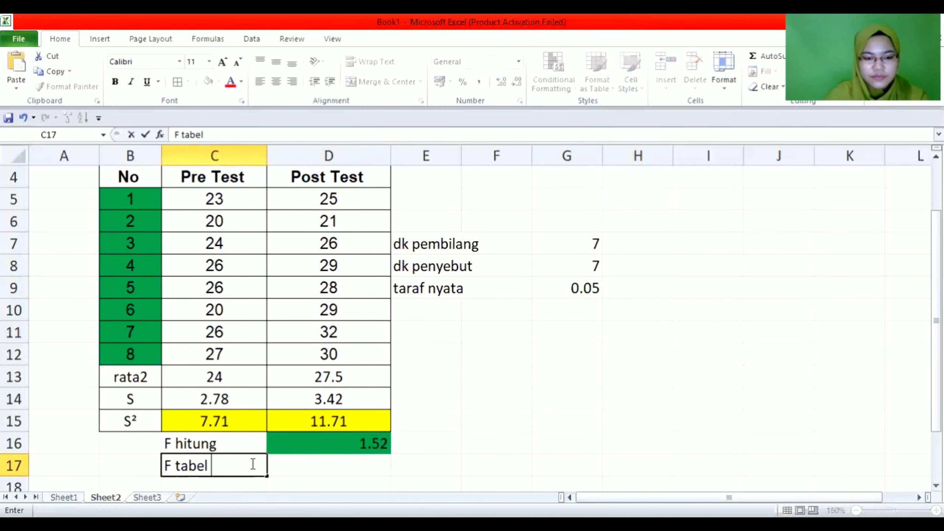
left_click(503, 423)
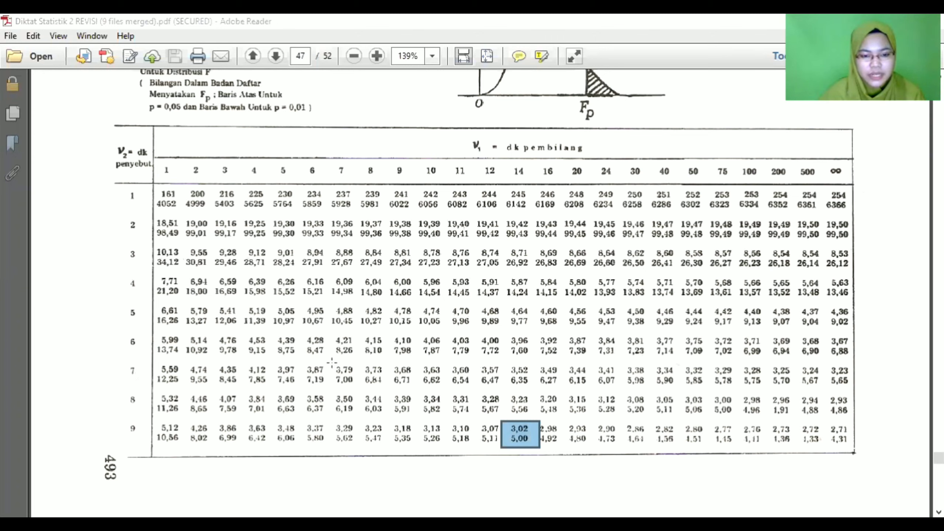
Step: In the F distribution table of the PDF in Adobe Reader, look up and mark the entry for dk pembilang 7 and dk penyebut 7
left_click_drag(332, 361, 359, 387)
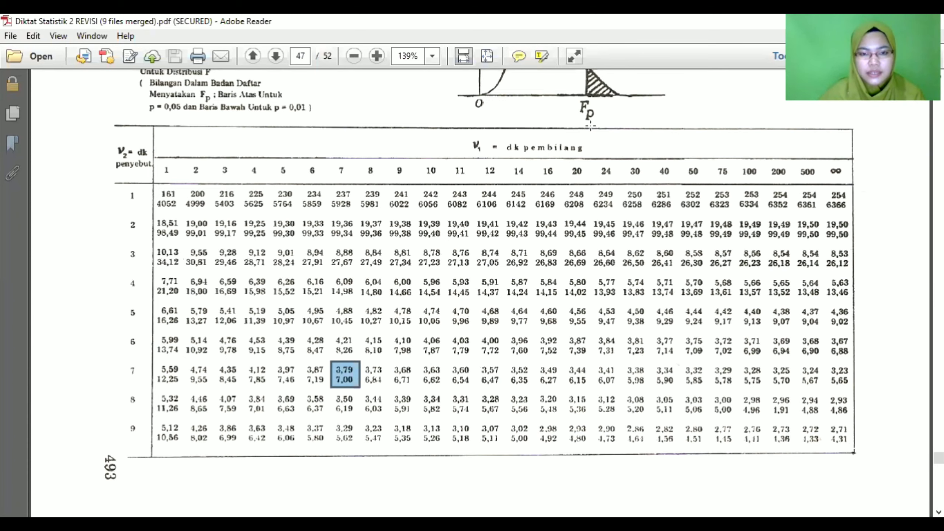
left_click(377, 56)
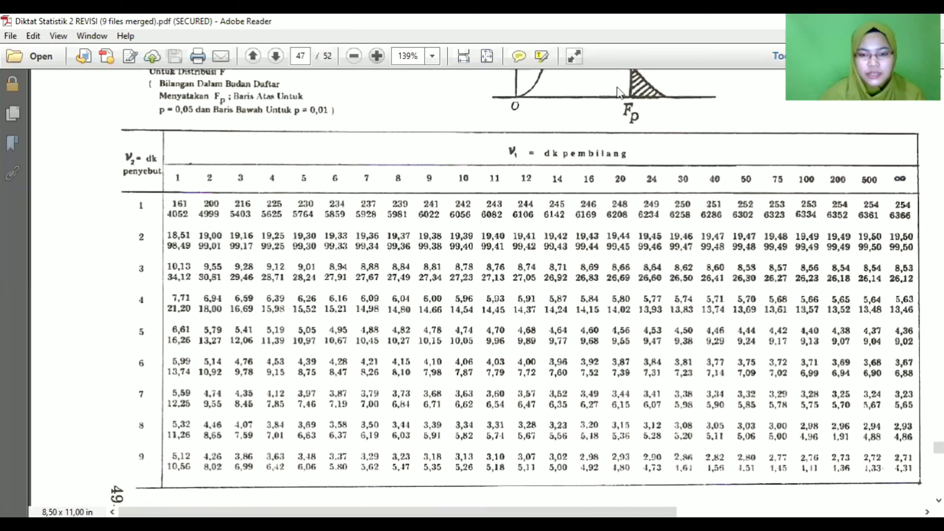
left_click_drag(352, 387, 380, 411)
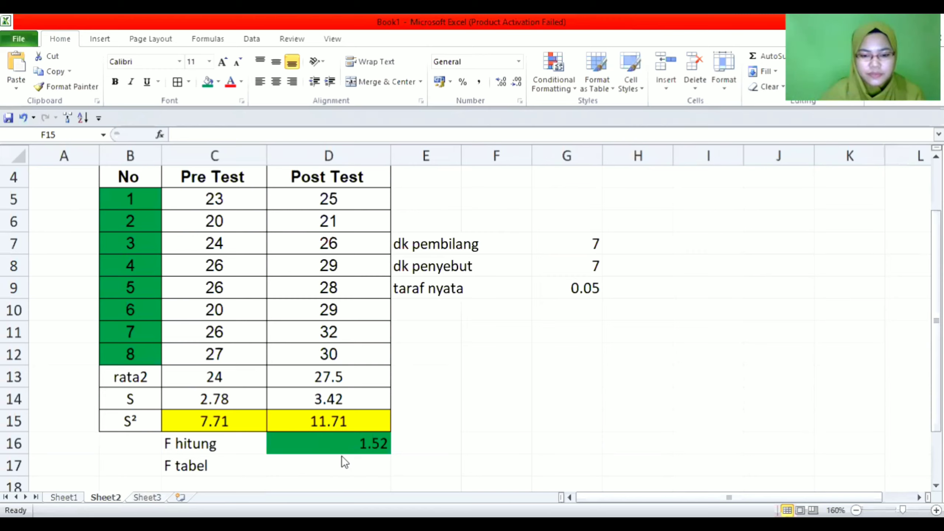
Step: Back in the Excel sheet, enter 3.79 as the F tabel value in D17
left_click(497, 421)
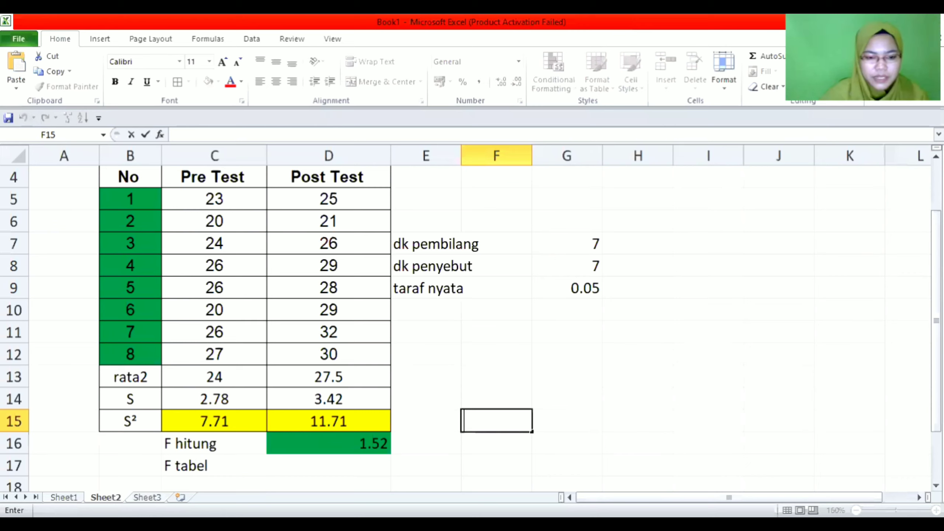
left_click(328, 465)
type("3")
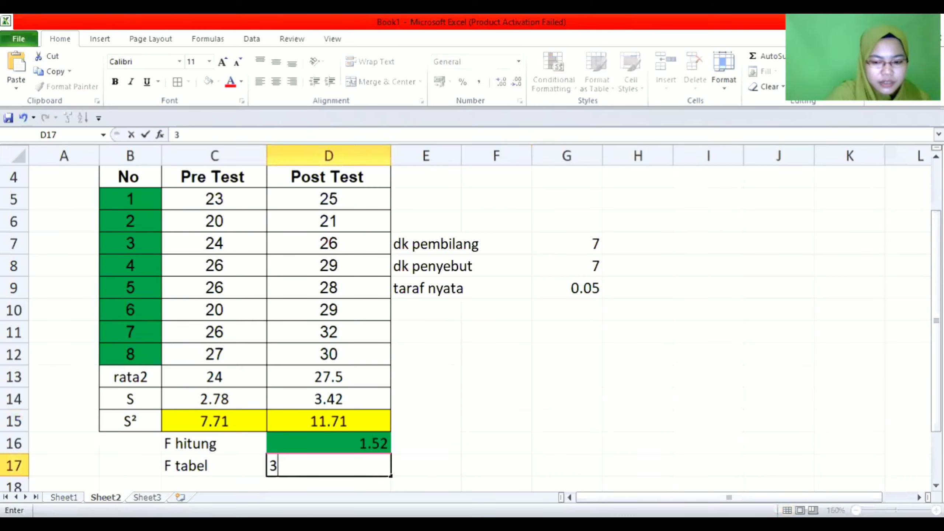
type(",")
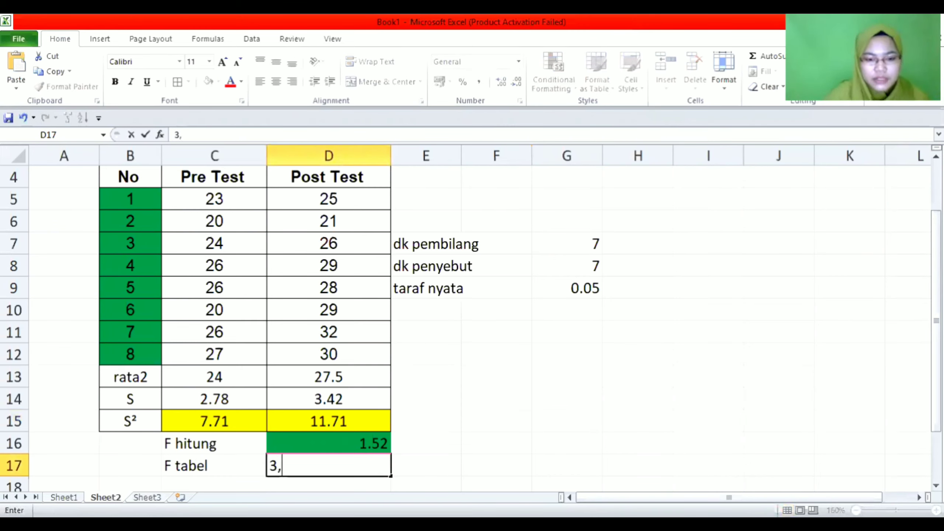
type("79")
key("BackSpace")
key("BackSpace")
key("BackSpace")
type(".")
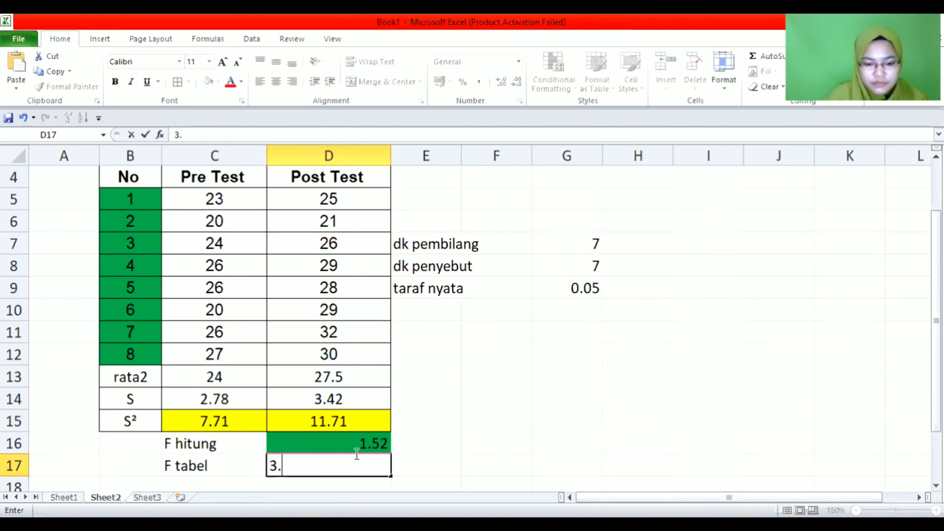
type("79")
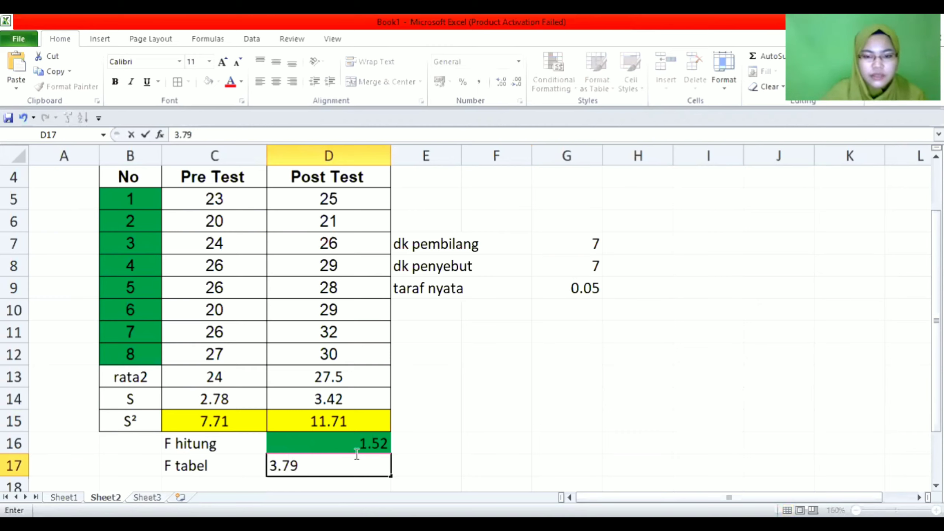
left_click(605, 306)
Step: Fill the F tabel value in D17 with yellow
left_click(348, 465)
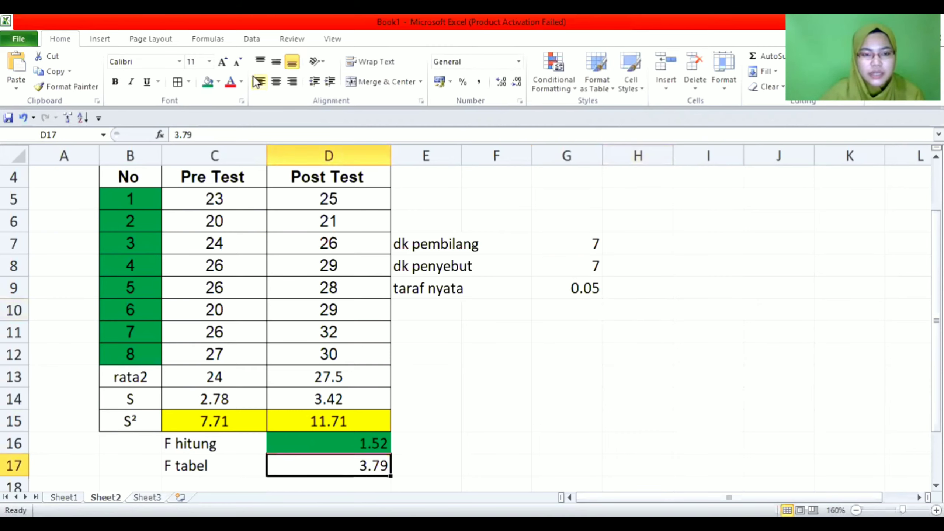
left_click(219, 82)
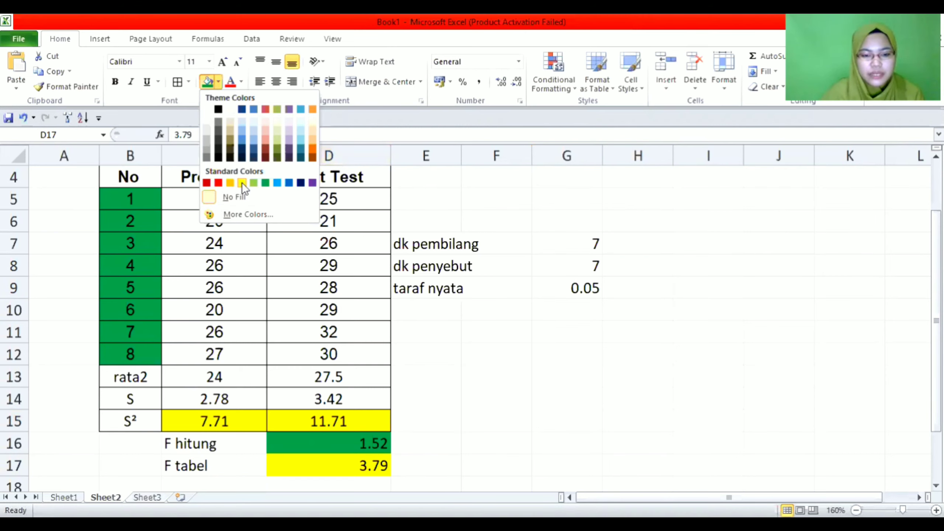
left_click(242, 183)
left_click(472, 372)
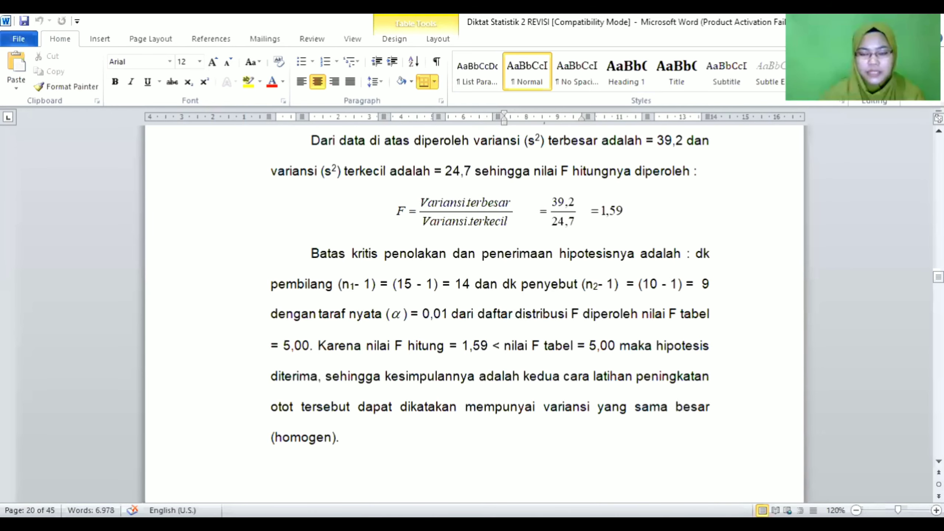
Step: In the Word document, examine the LATIHAN 1 chest pass table, marking group A's Simp. Baku and Varians values
scroll(474, 313, "down", 10)
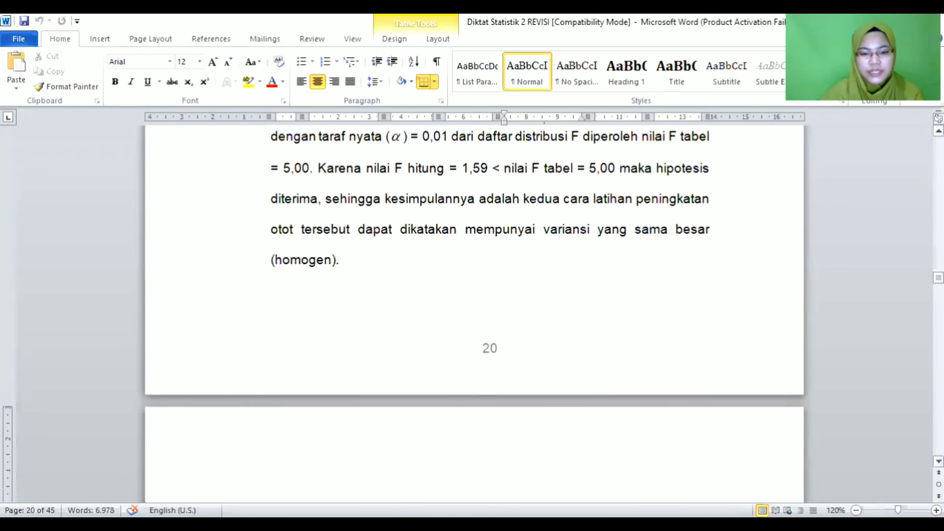
scroll(475, 312, "down", 5)
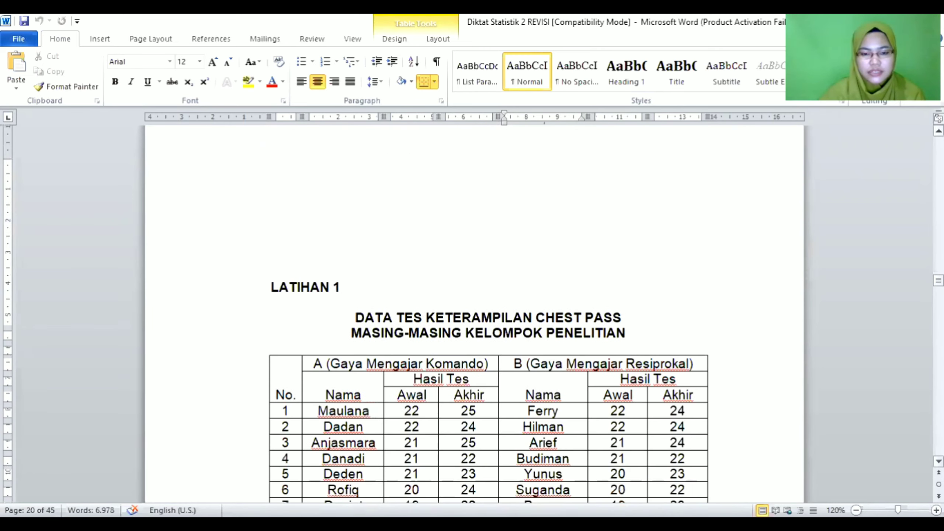
scroll(688, 273, "down", 5)
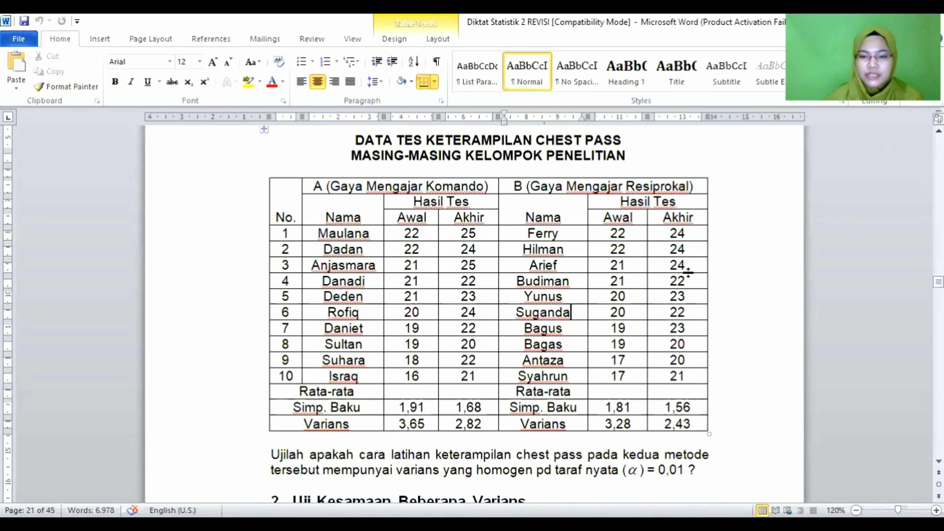
left_click(407, 408)
left_click(445, 425, "shift")
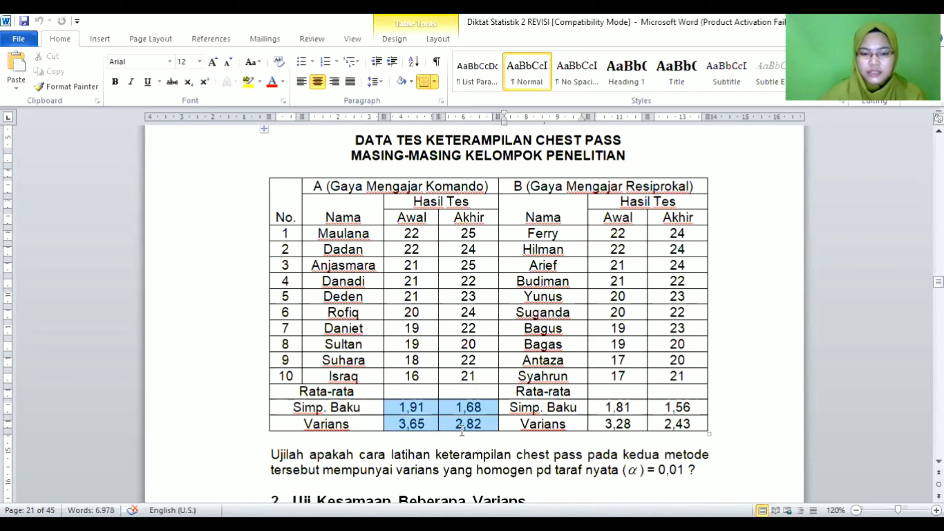
left_click(426, 425)
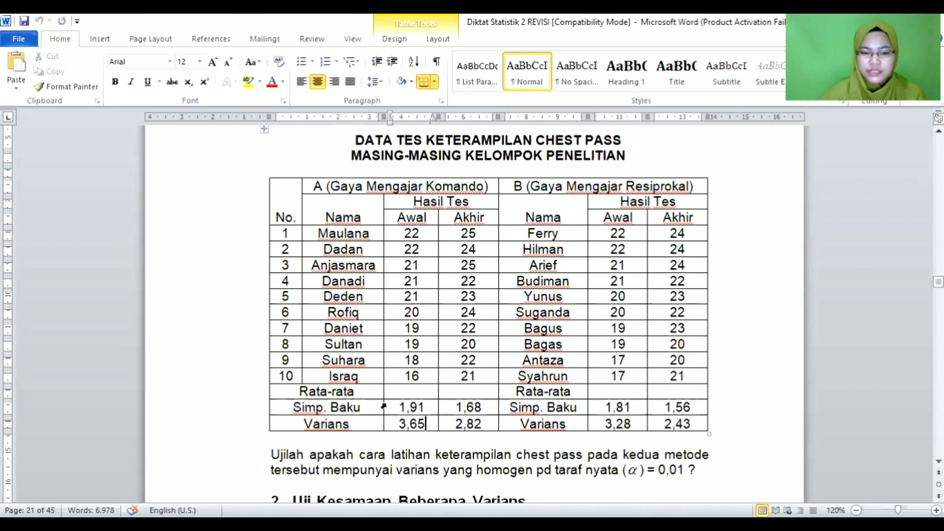